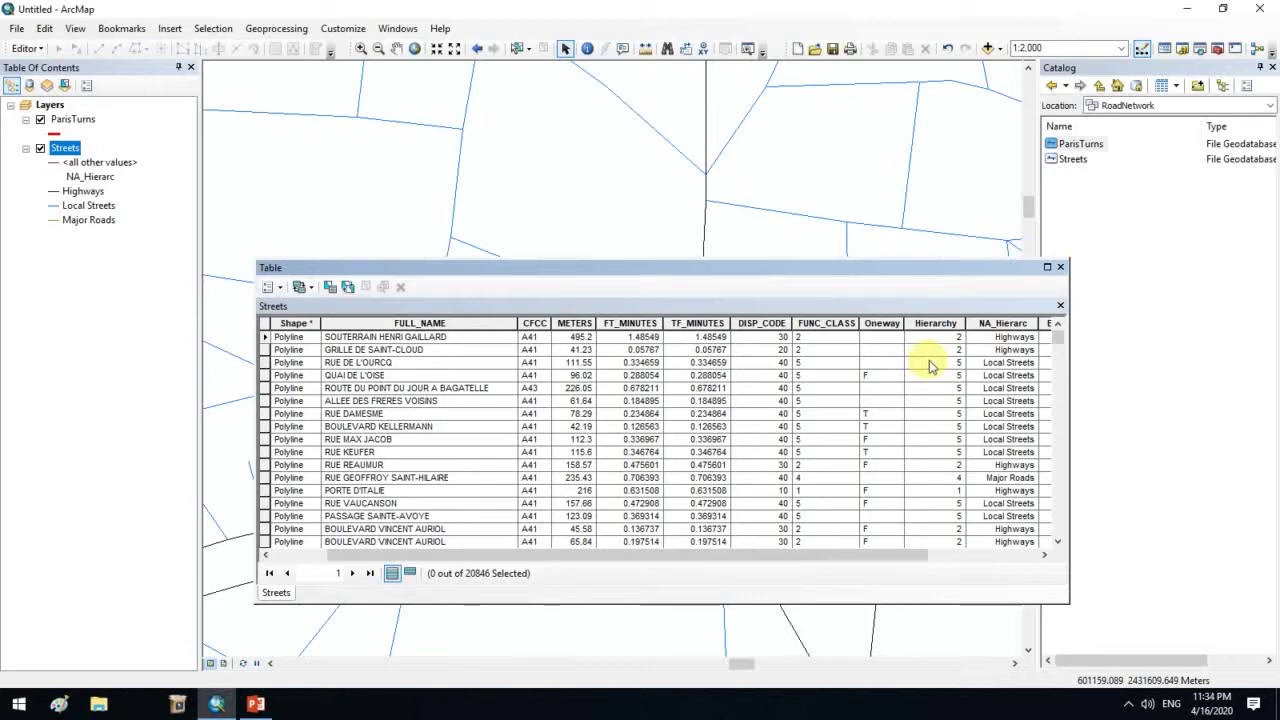
click(1044, 555)
click(1044, 555)
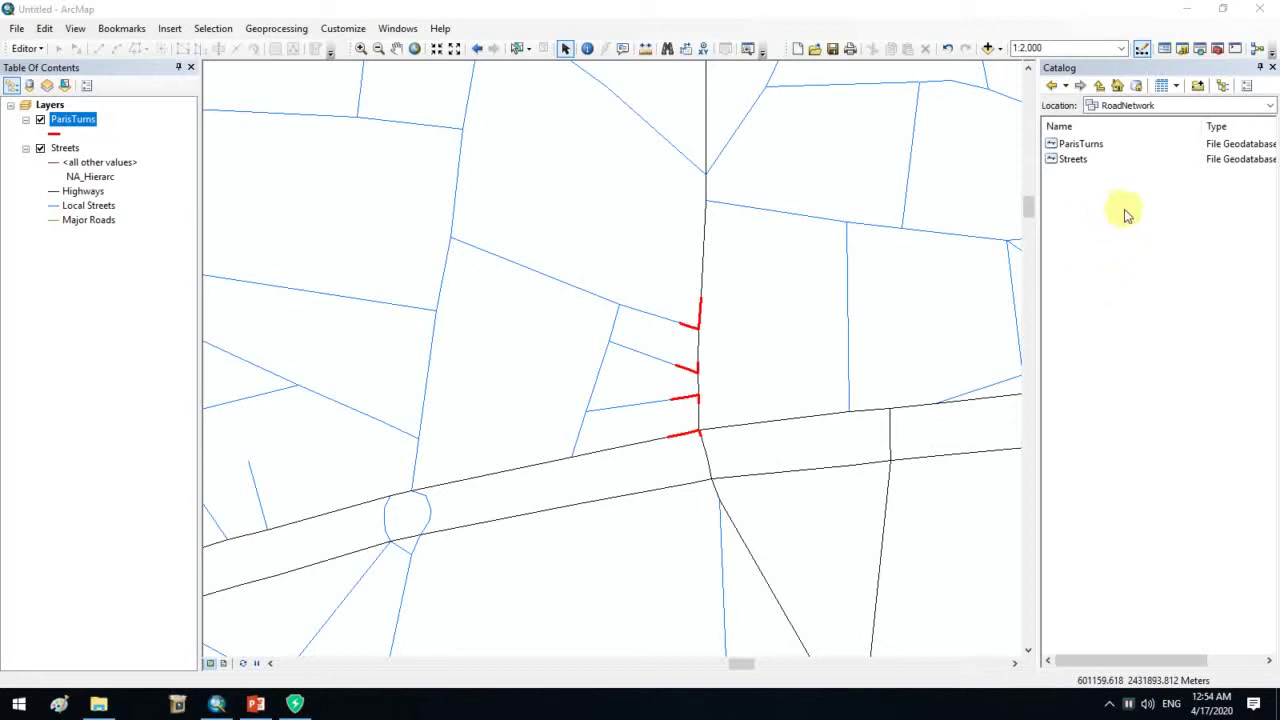
Start a new network dataset named RoadNetwork_ND in RoadNetwork, with Streets as the participating feature class and ParisTurns as turn source.
right_click(1118, 289)
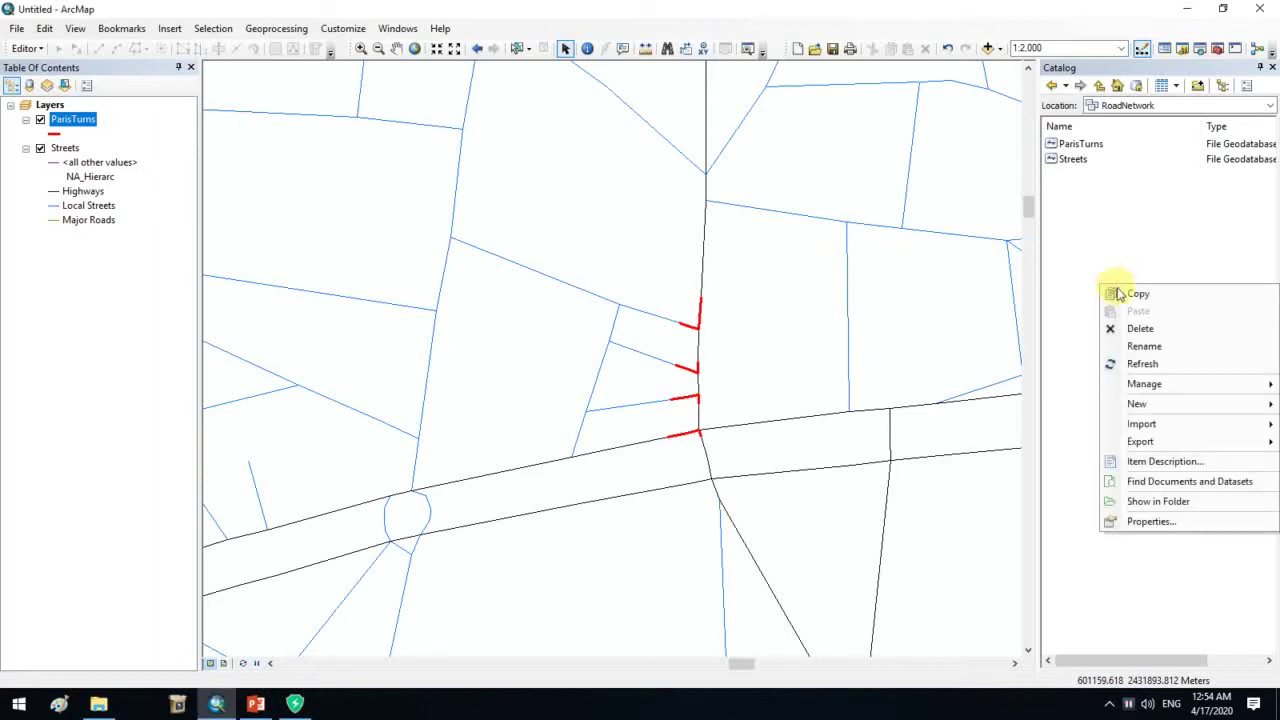
mouse_move(1137, 403)
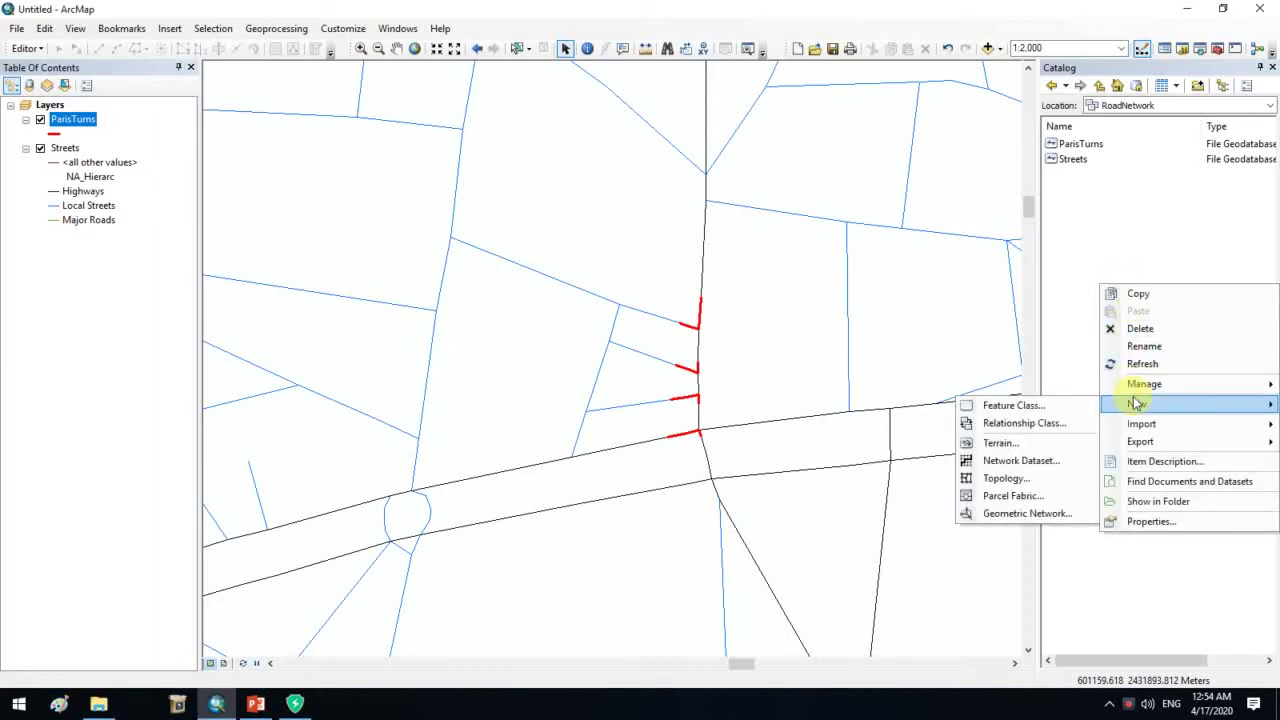
click(1036, 461)
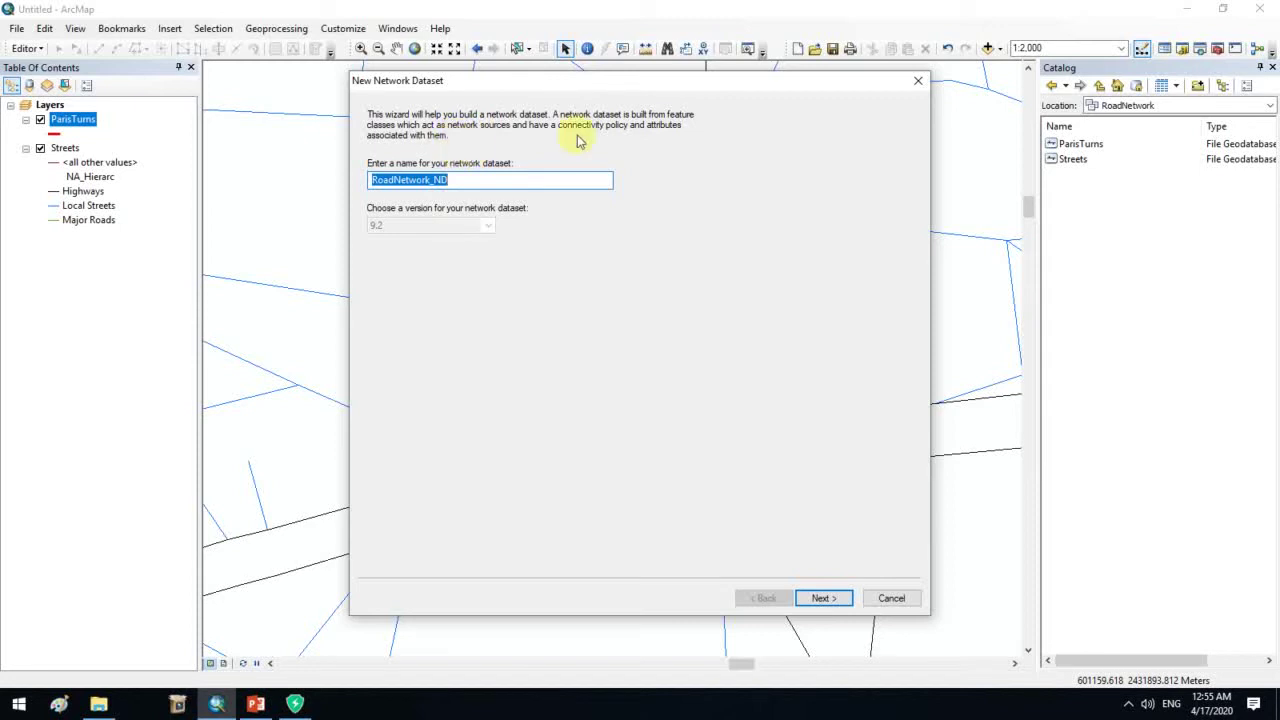
click(822, 598)
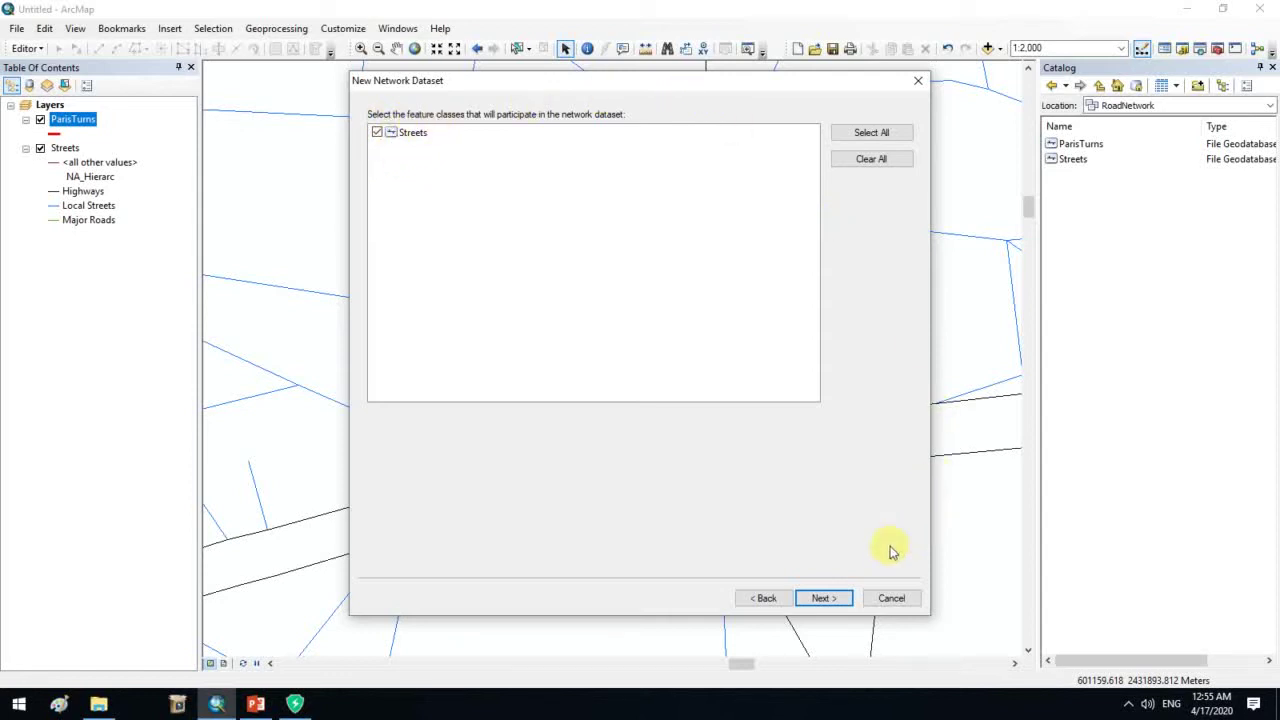
click(843, 598)
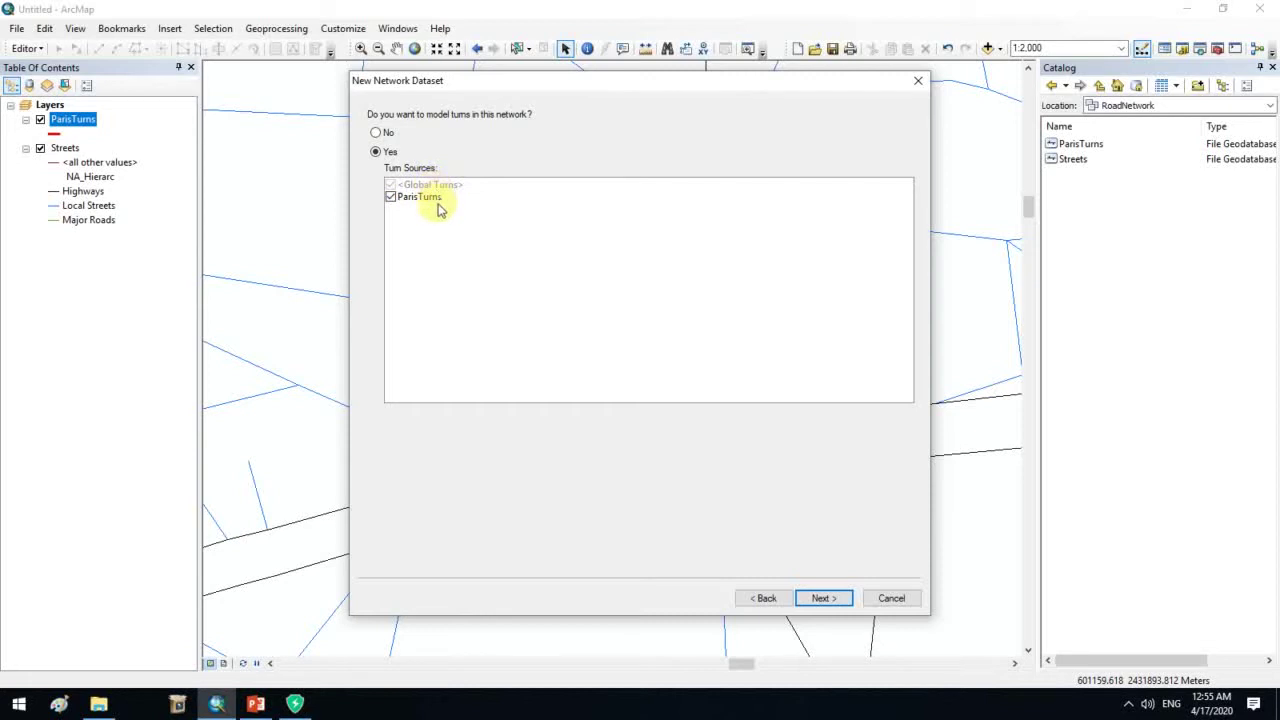
click(822, 598)
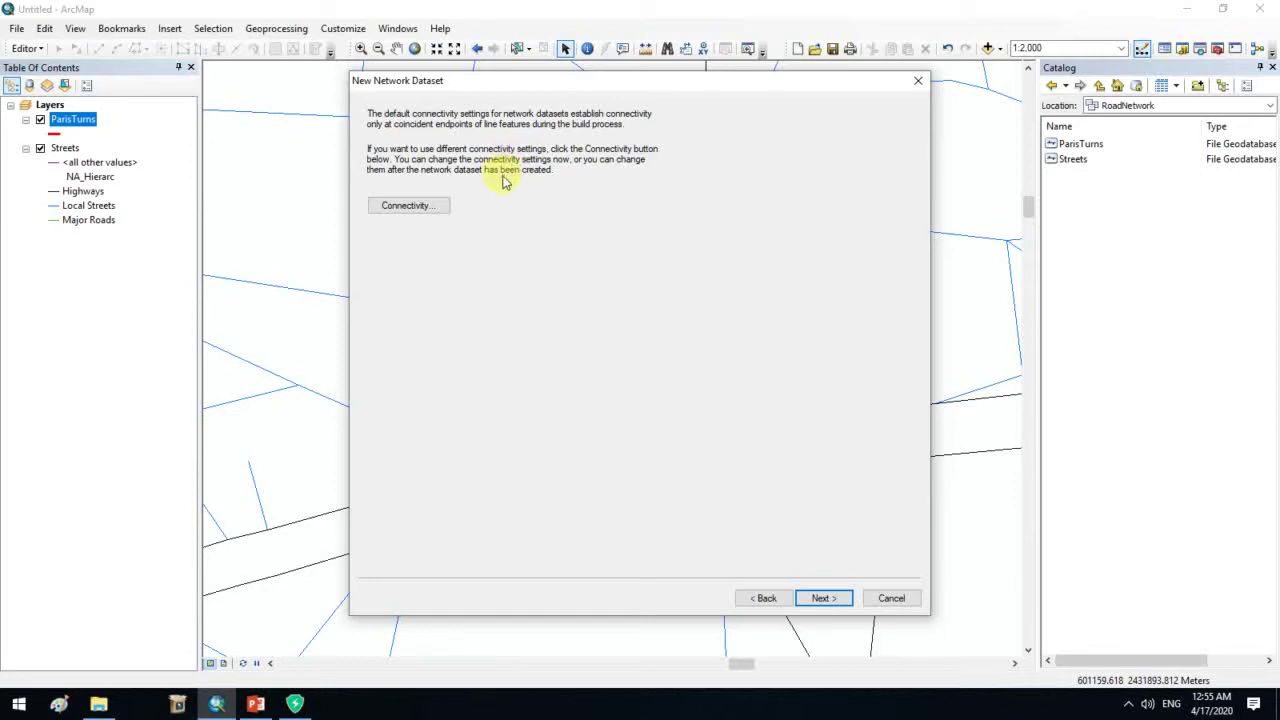
Give the Streets source distinct connectivity settings for each of its subtypes.
click(436, 210)
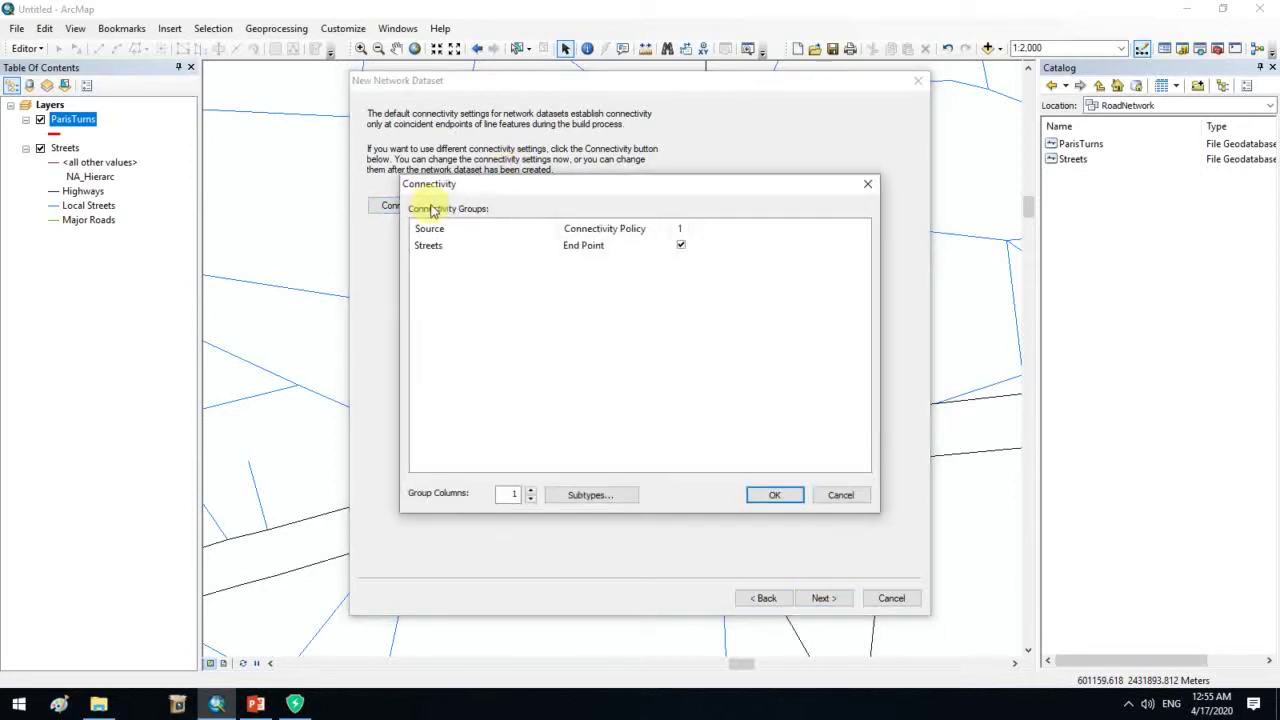
click(434, 248)
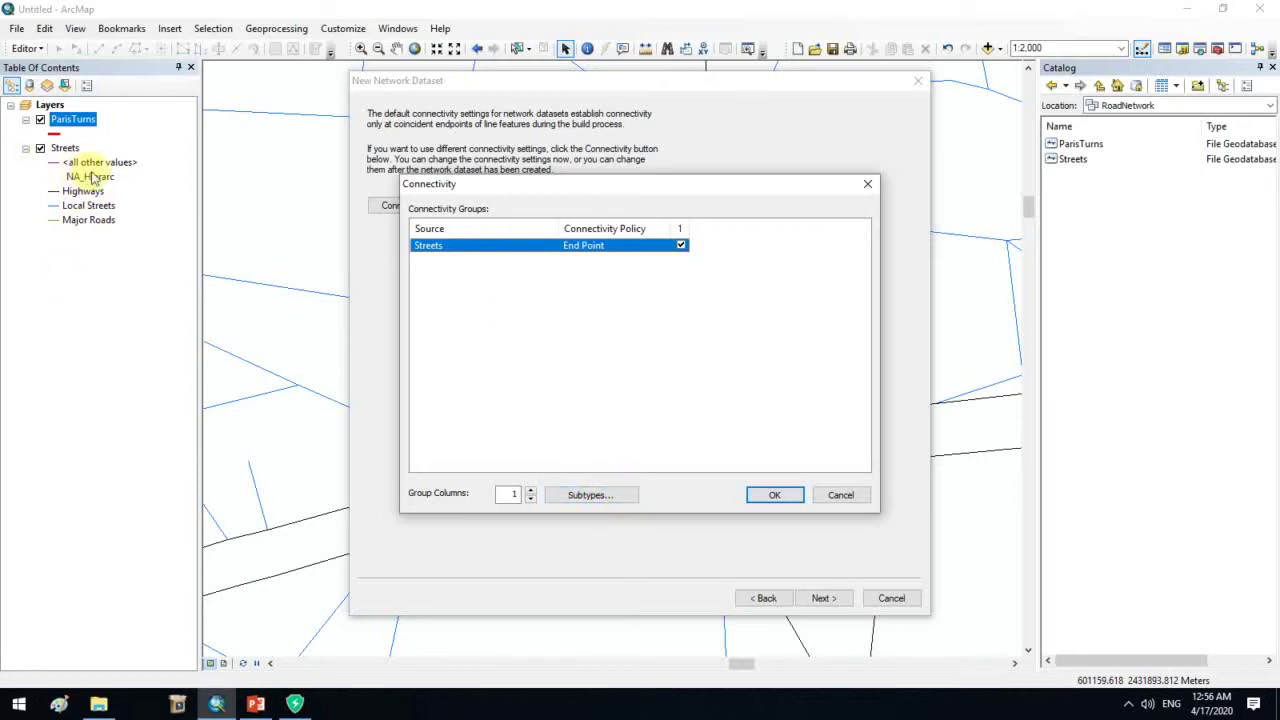
click(634, 495)
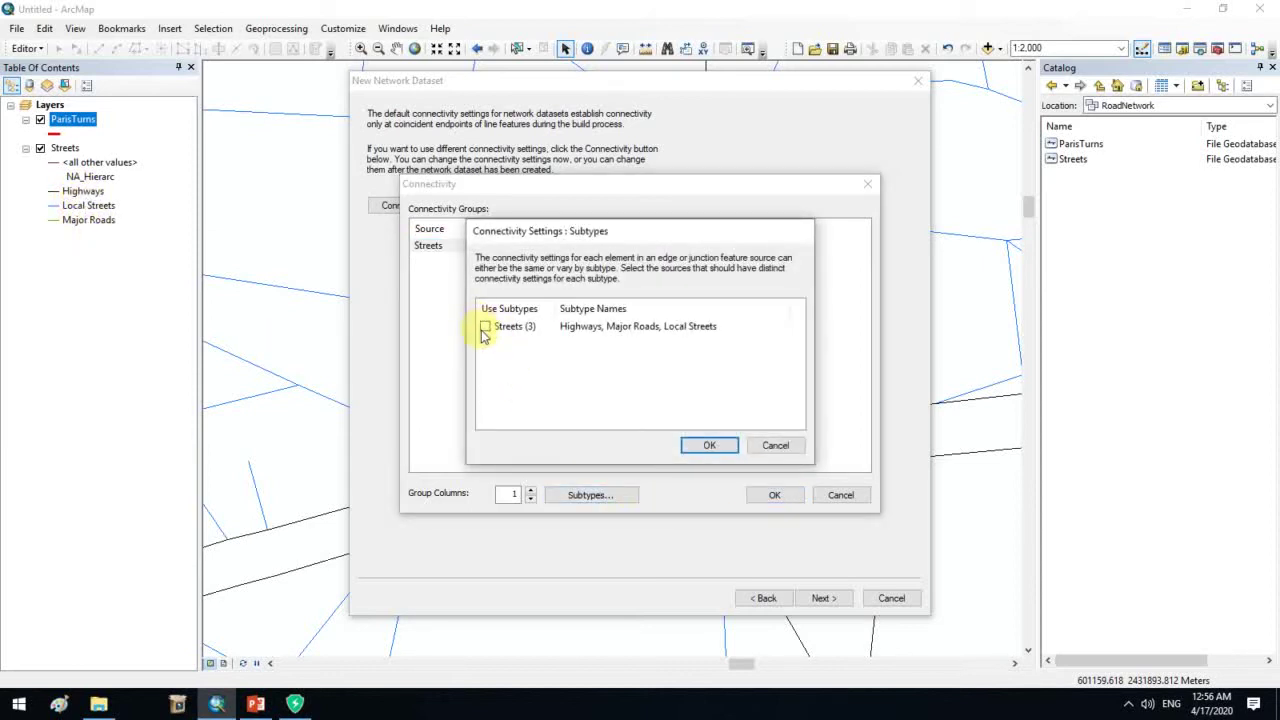
click(485, 327)
click(704, 448)
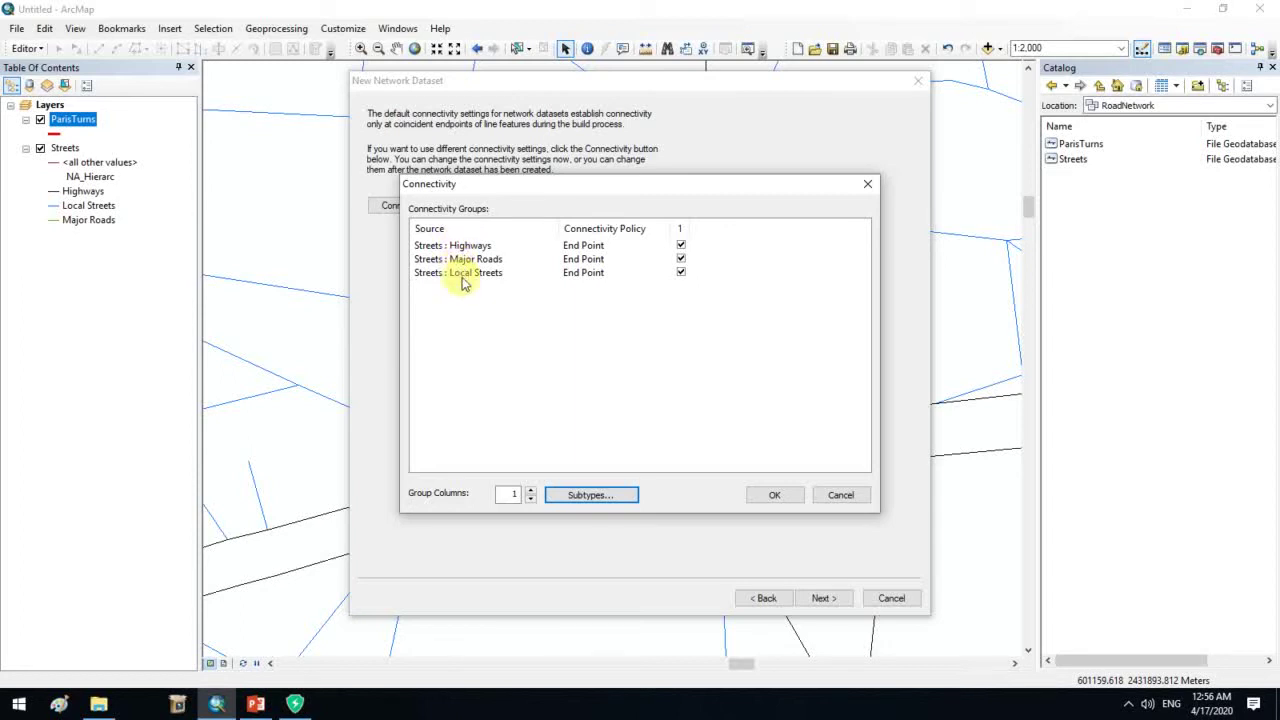
Set the connectivity policy to End Point for Highways and Major Roads and to Any Vertex for Local Streets, and accept the settings.
click(620, 247)
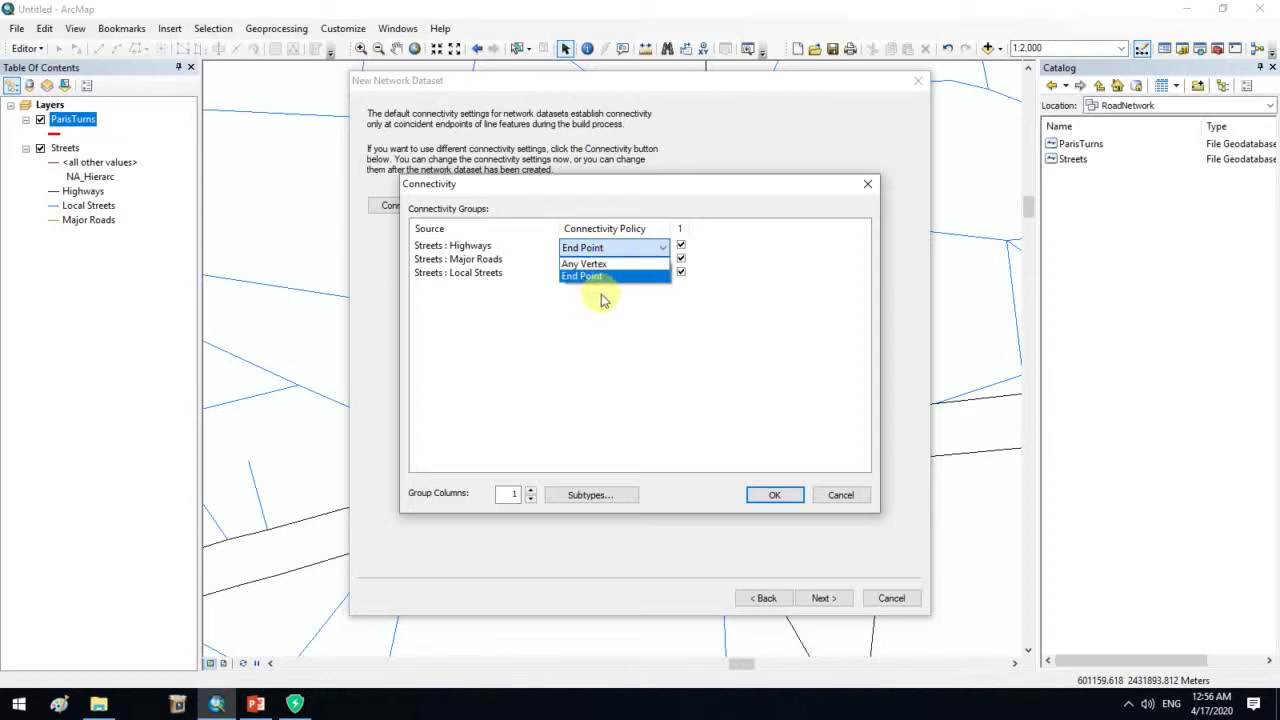
click(598, 278)
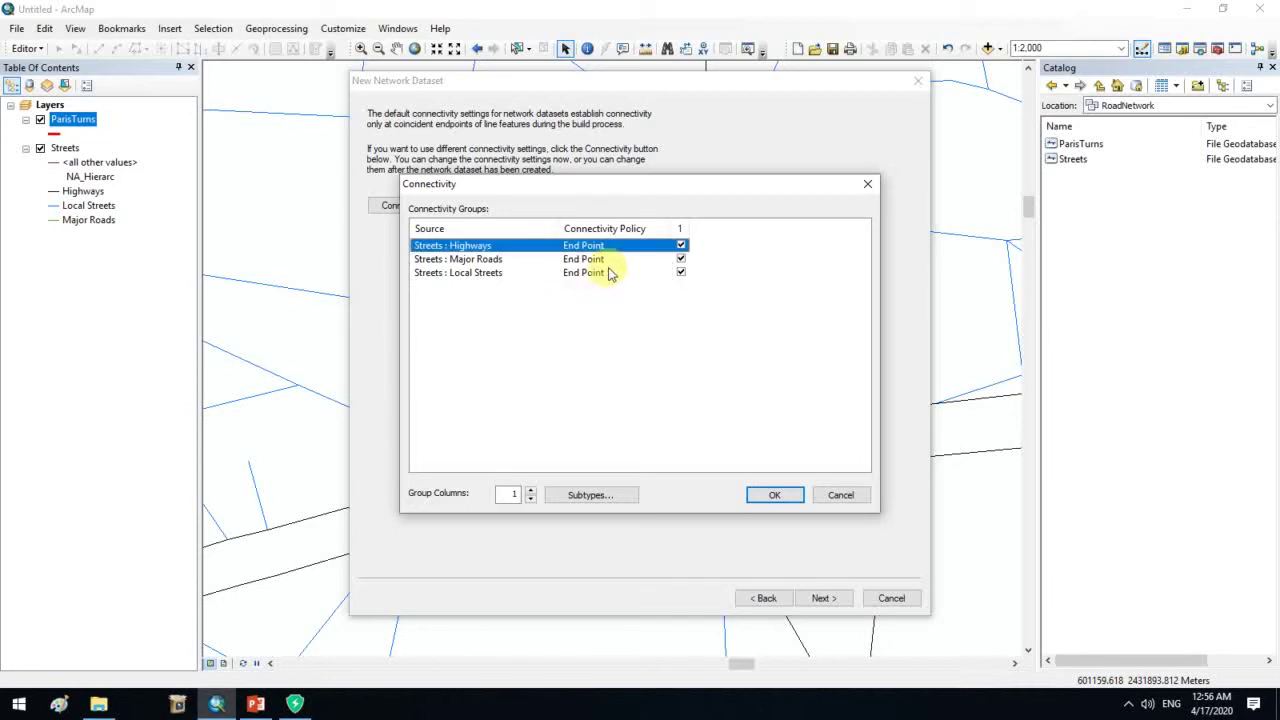
click(612, 261)
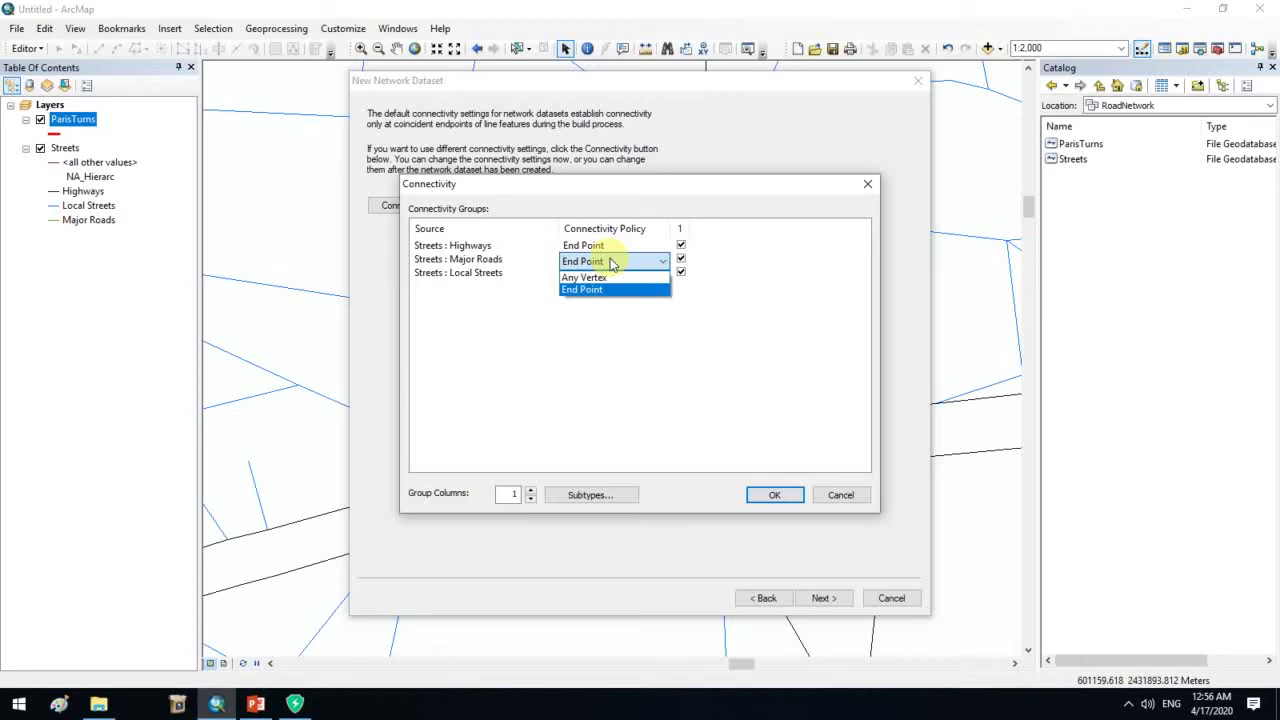
click(616, 290)
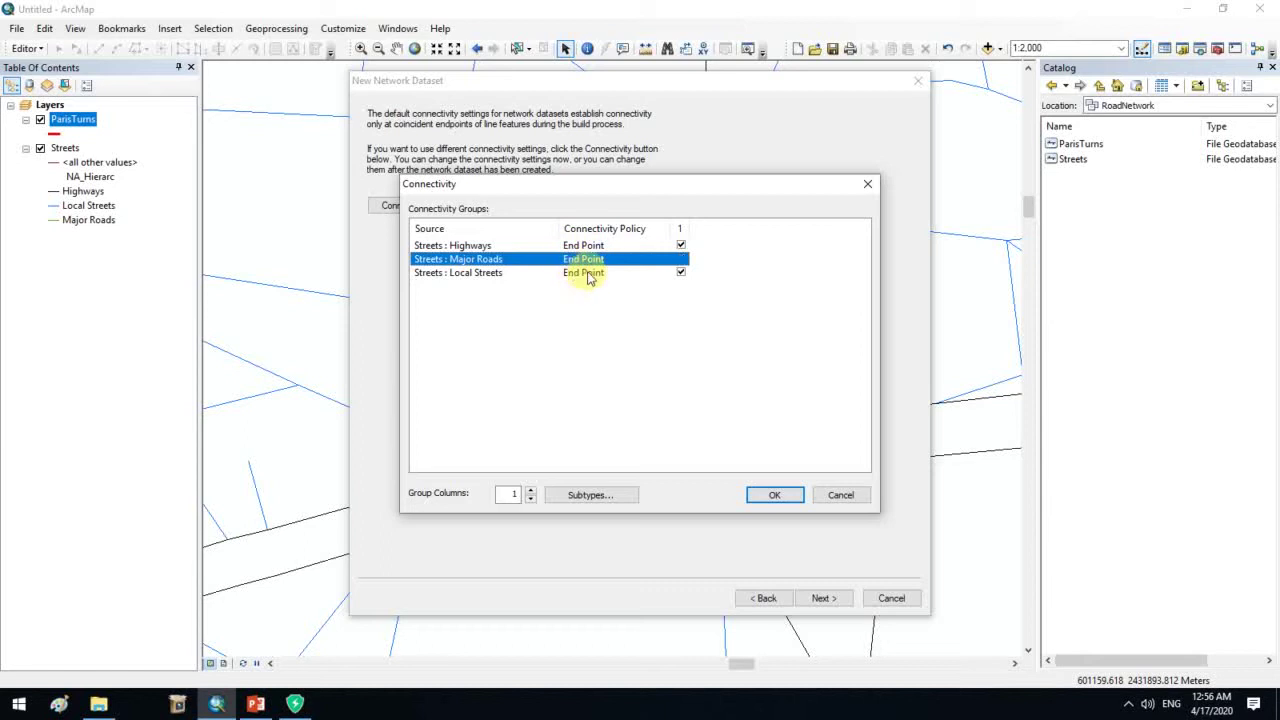
click(590, 276)
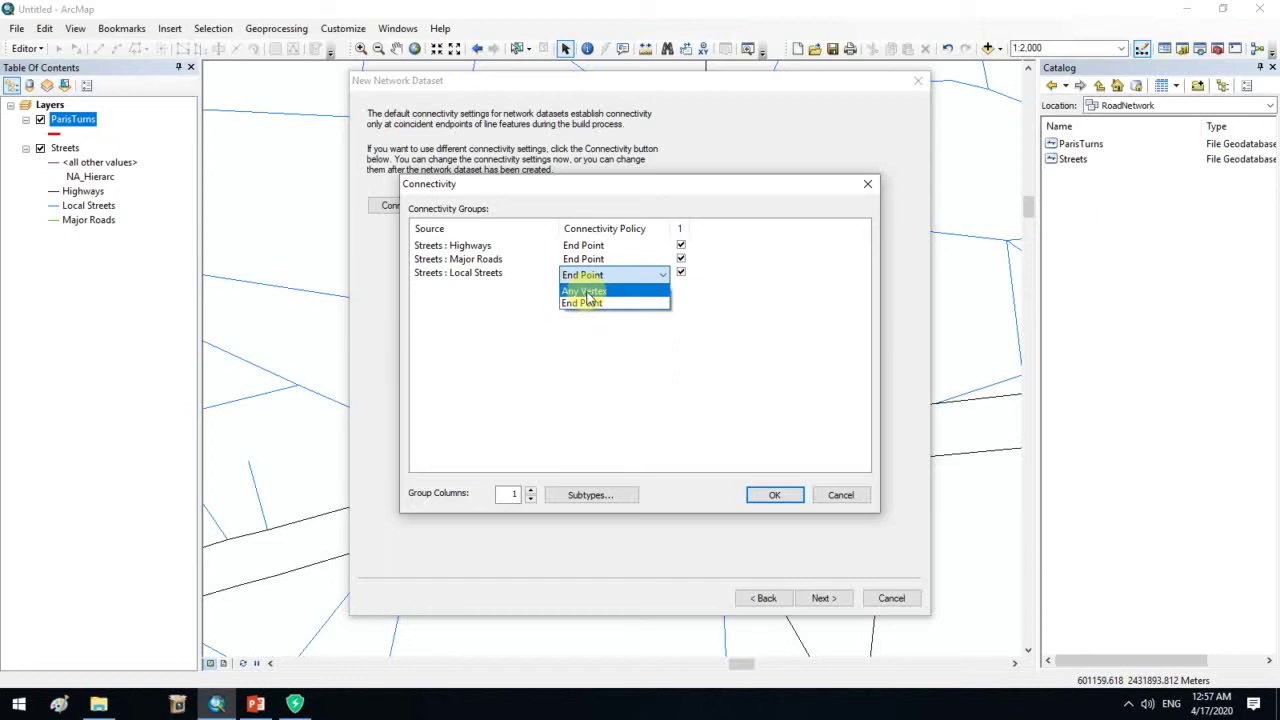
click(587, 292)
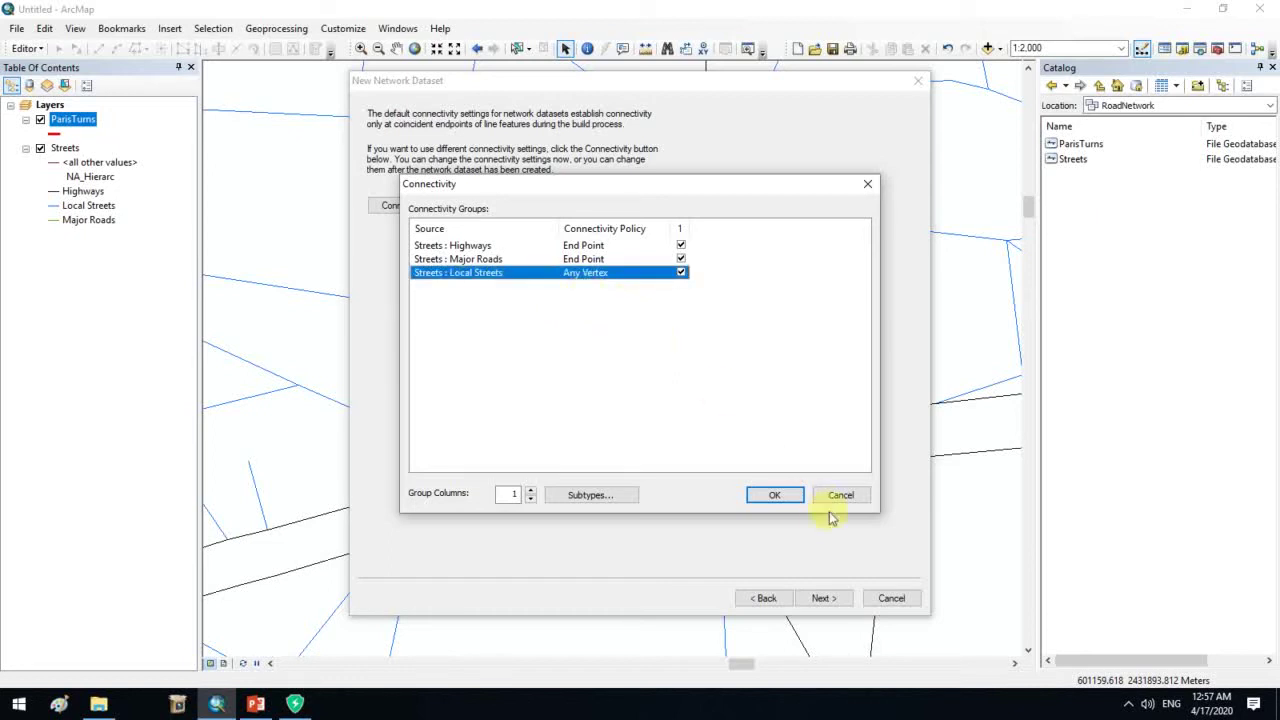
click(778, 495)
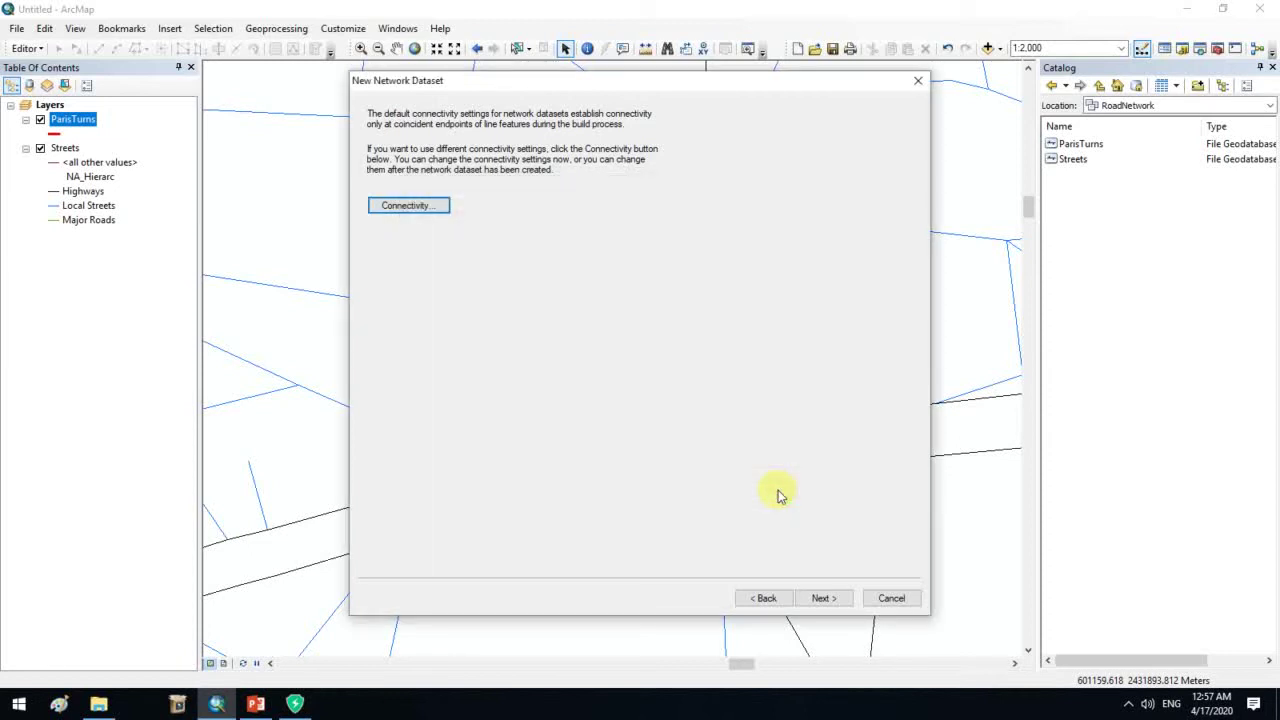
click(836, 599)
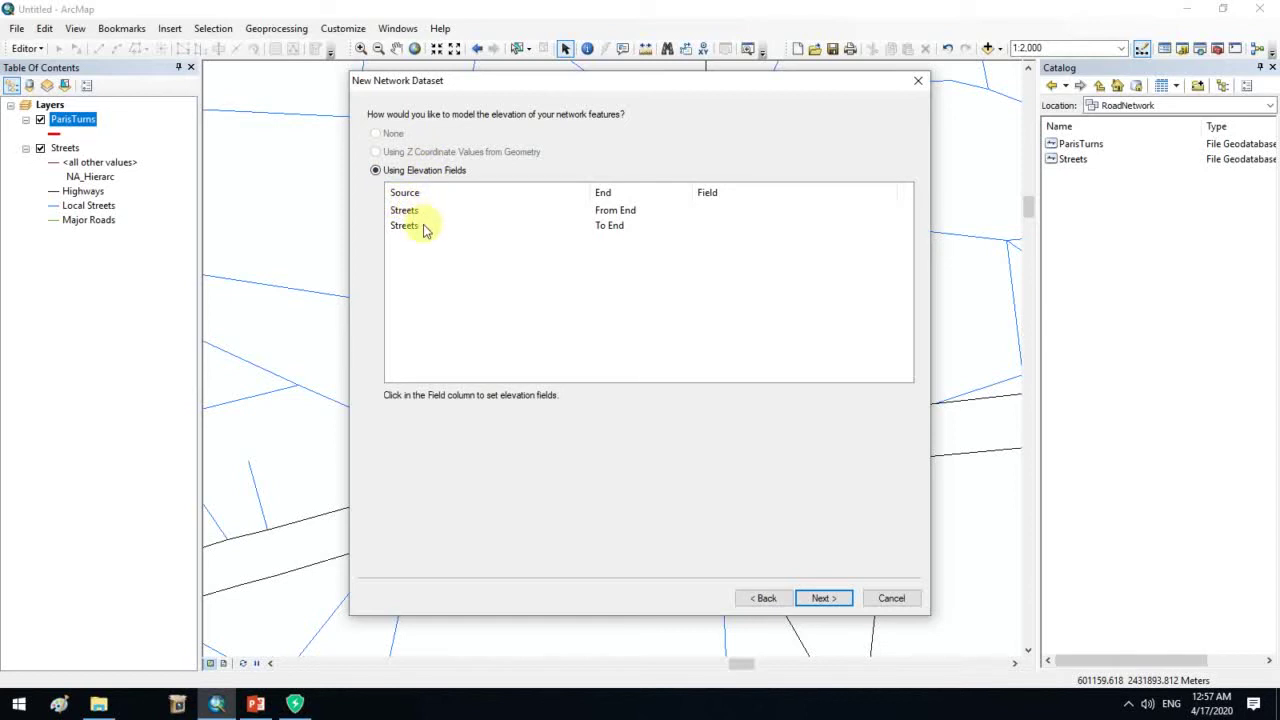
Set the Streets From End elevation field to <None> and proceed to the network attributes.
click(712, 210)
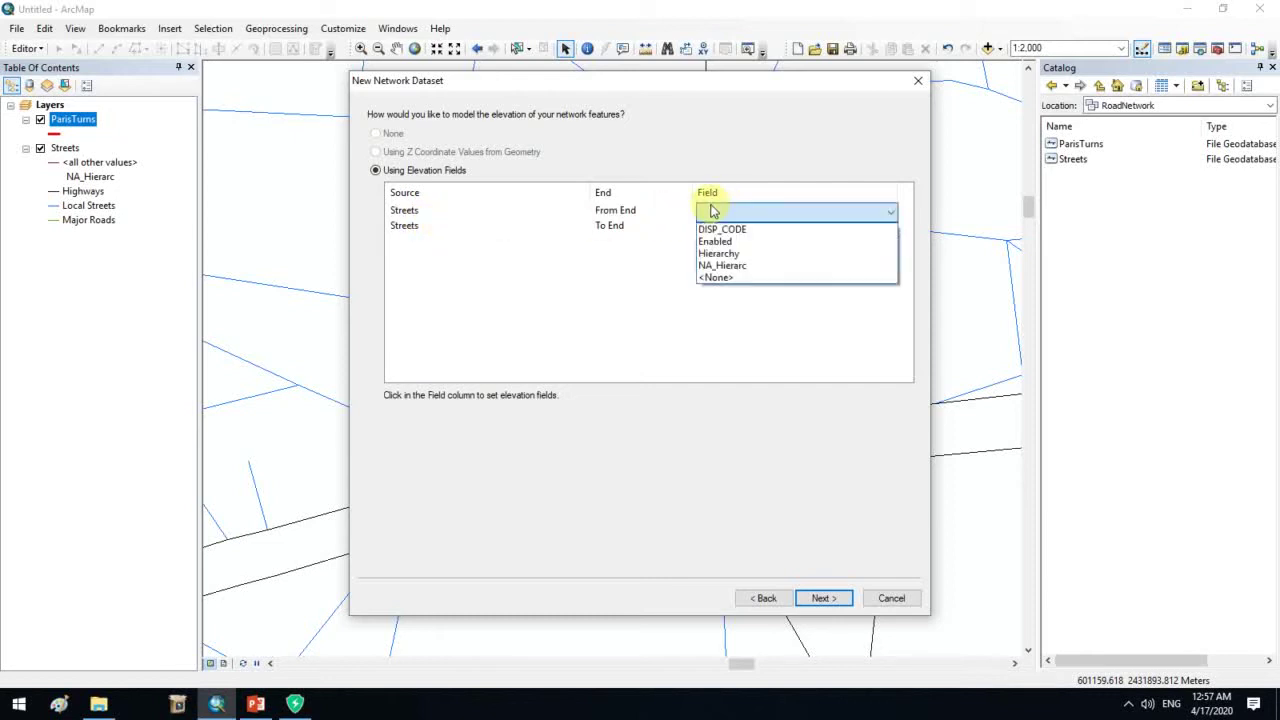
click(715, 280)
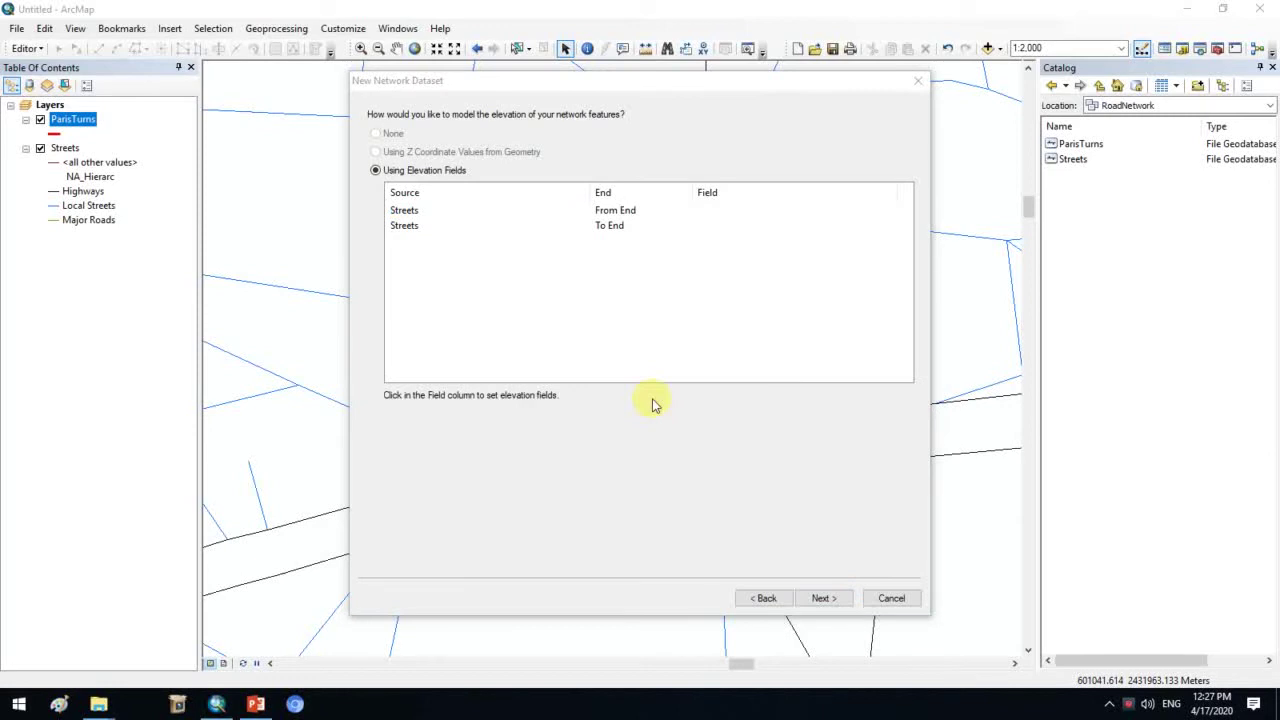
click(823, 599)
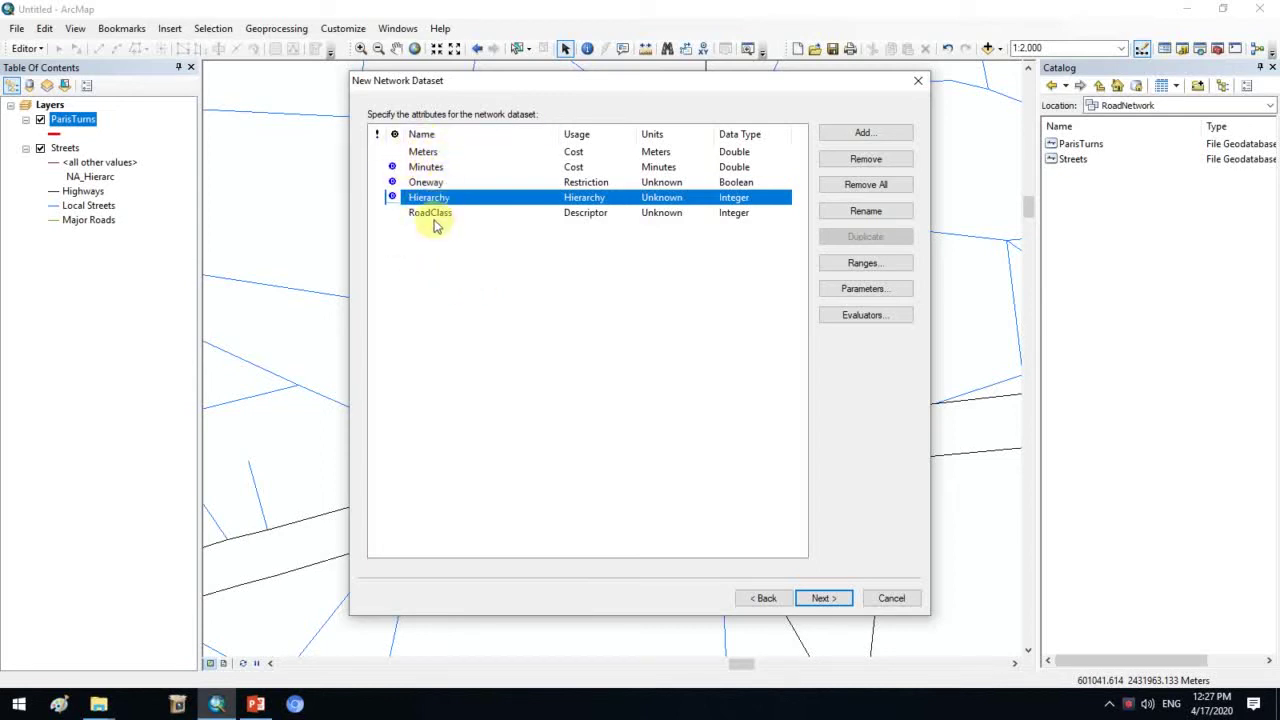
Review the usage, units and data types of the network attributes, and inspect the evaluators of RoadClass.
click(420, 151)
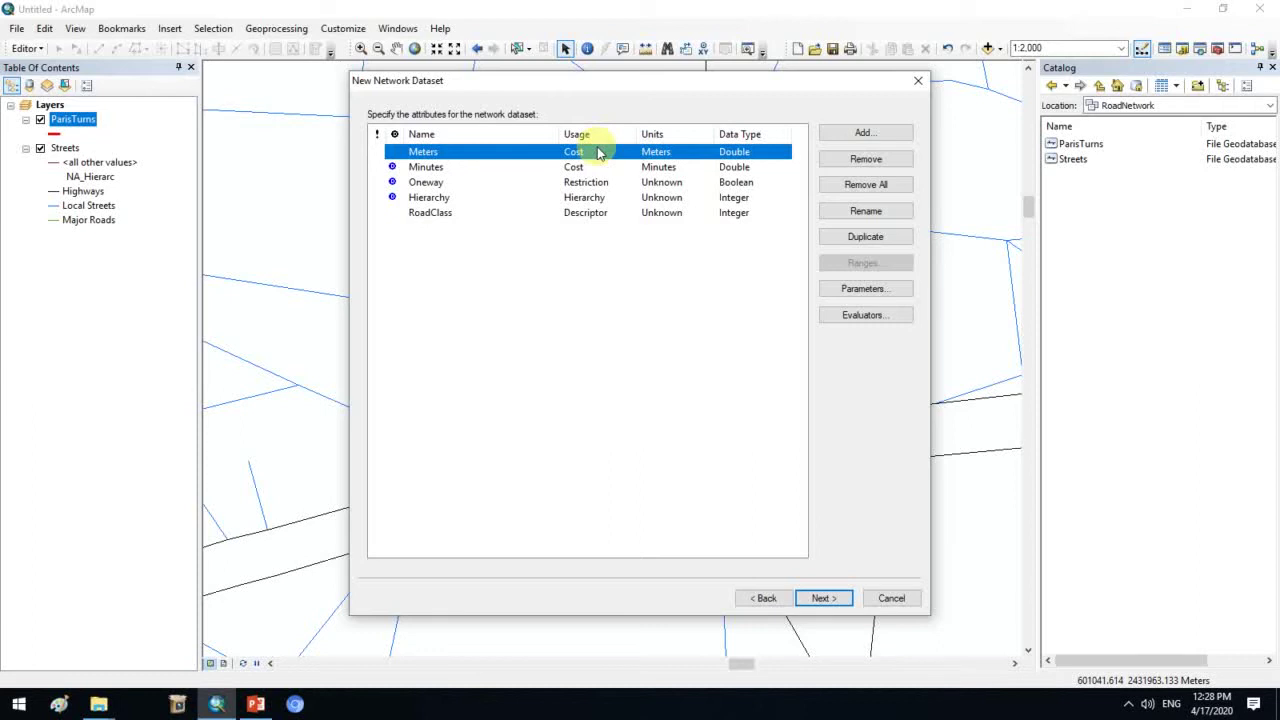
click(656, 155)
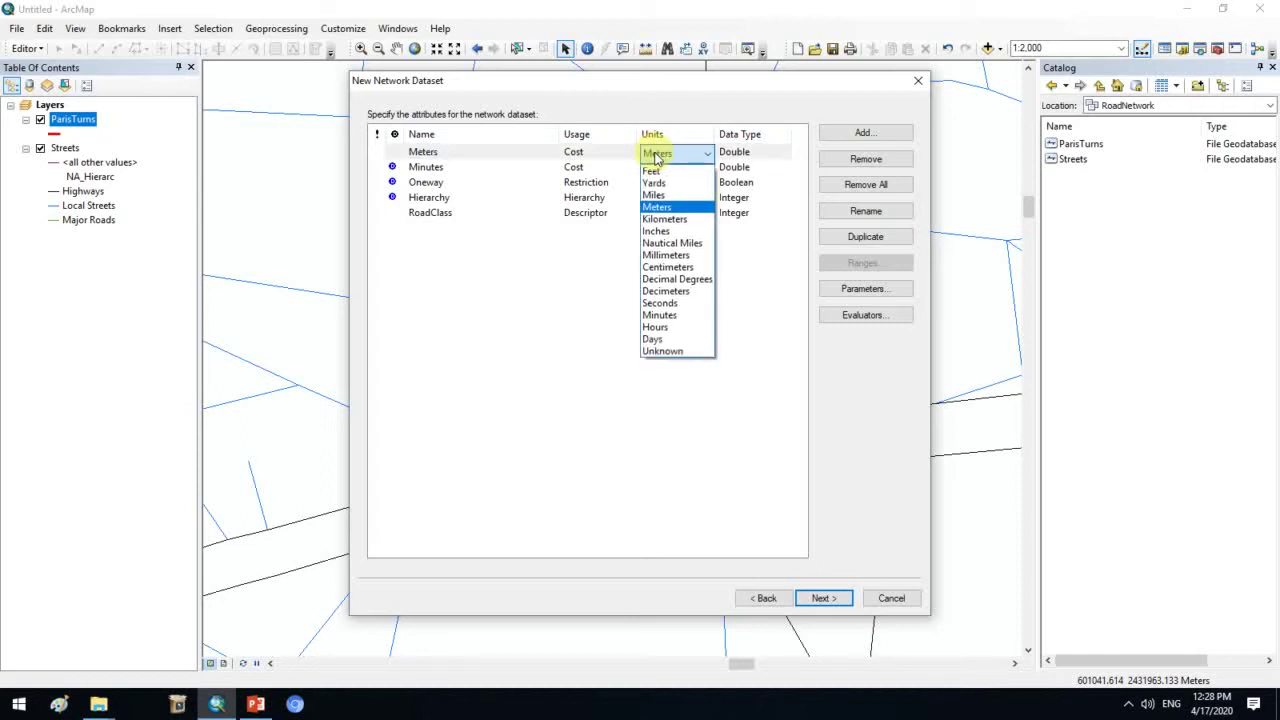
click(656, 155)
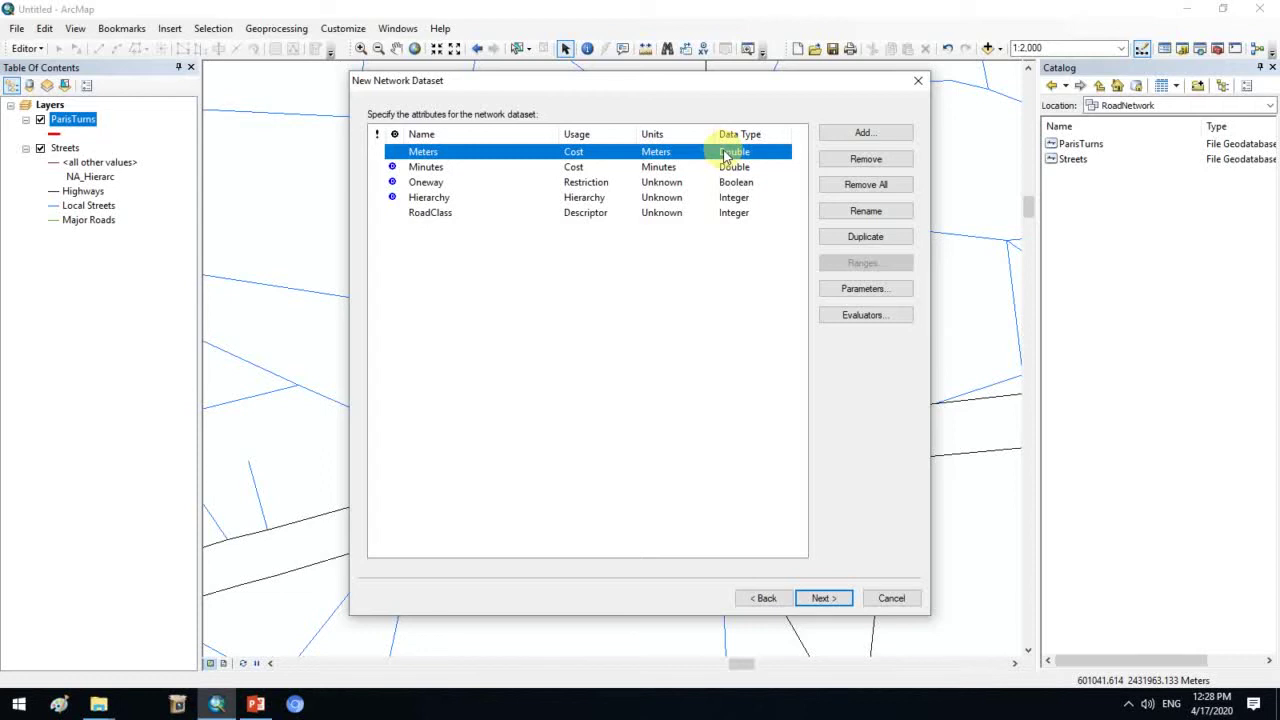
click(595, 185)
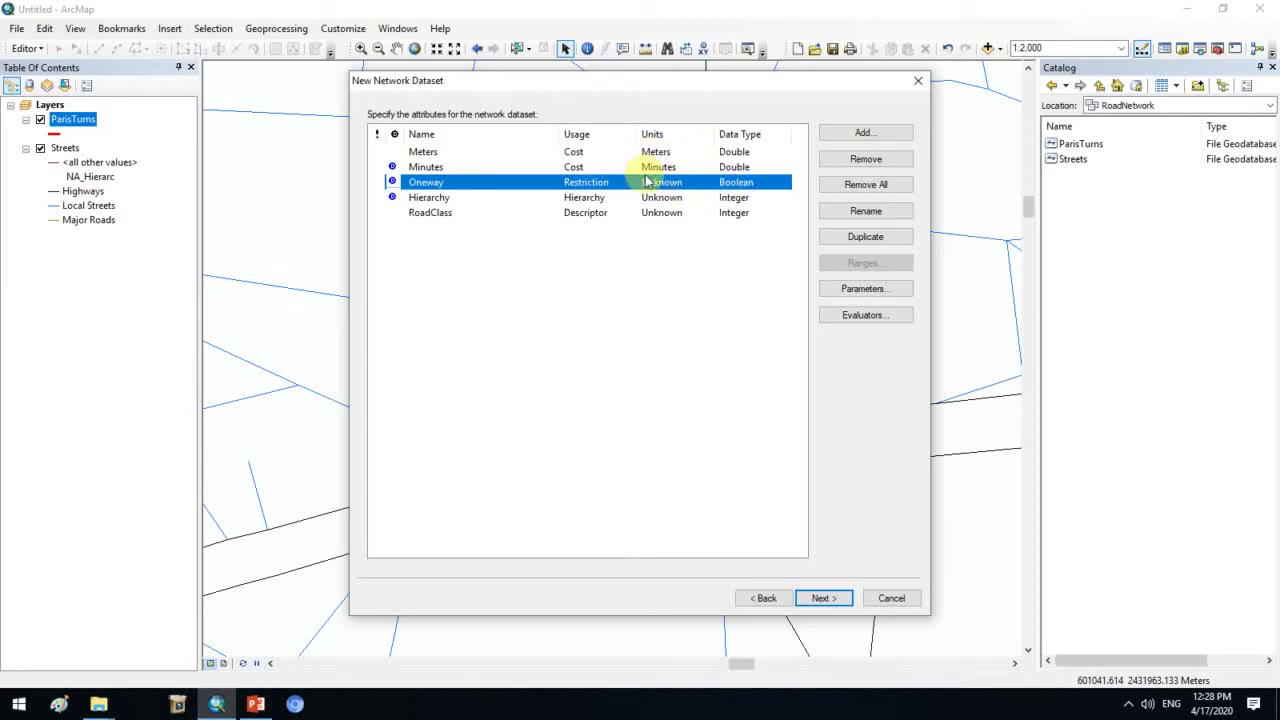
click(590, 200)
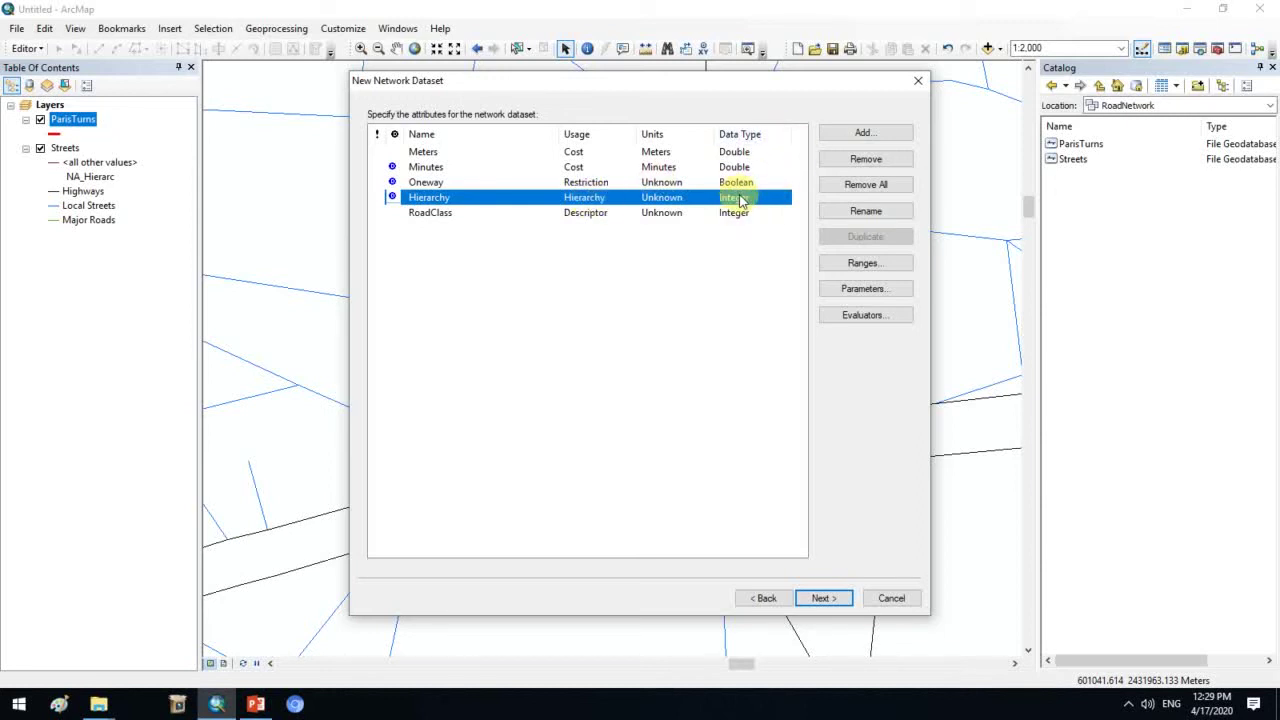
click(580, 217)
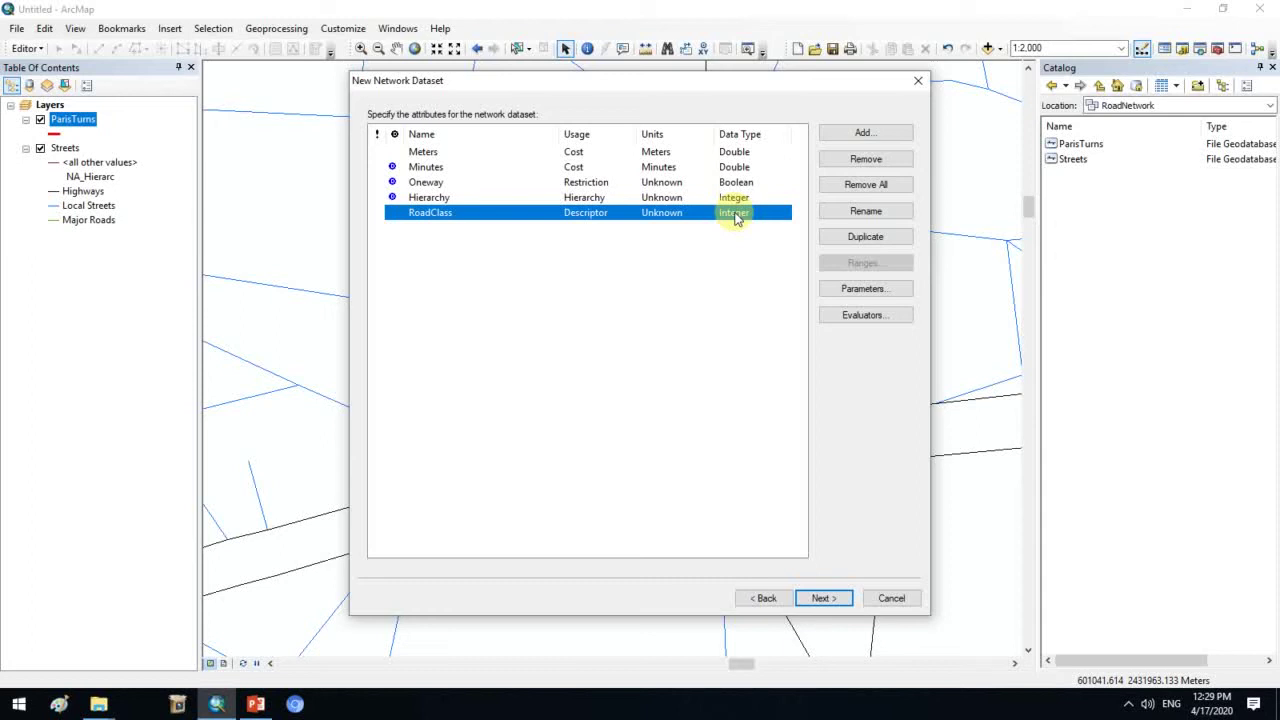
click(840, 318)
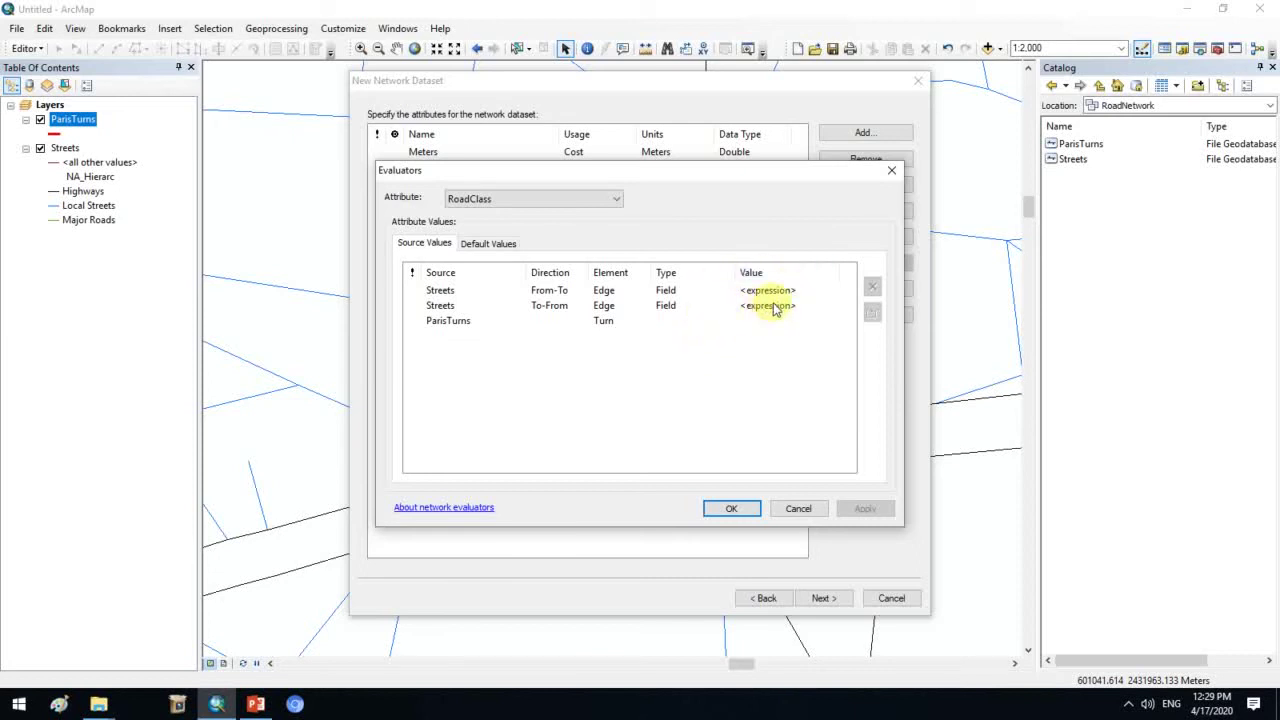
click(891, 171)
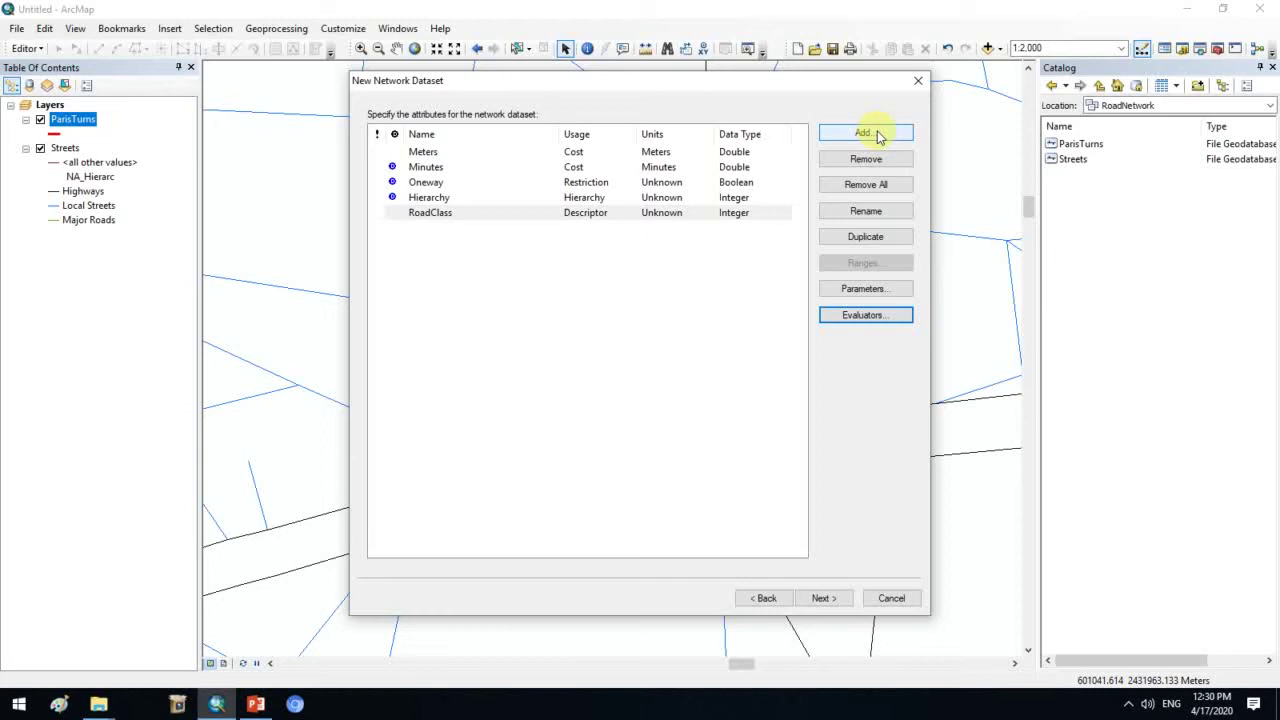
Add a network attribute named TurnRestriction with usage type Restriction, used by default.
click(877, 136)
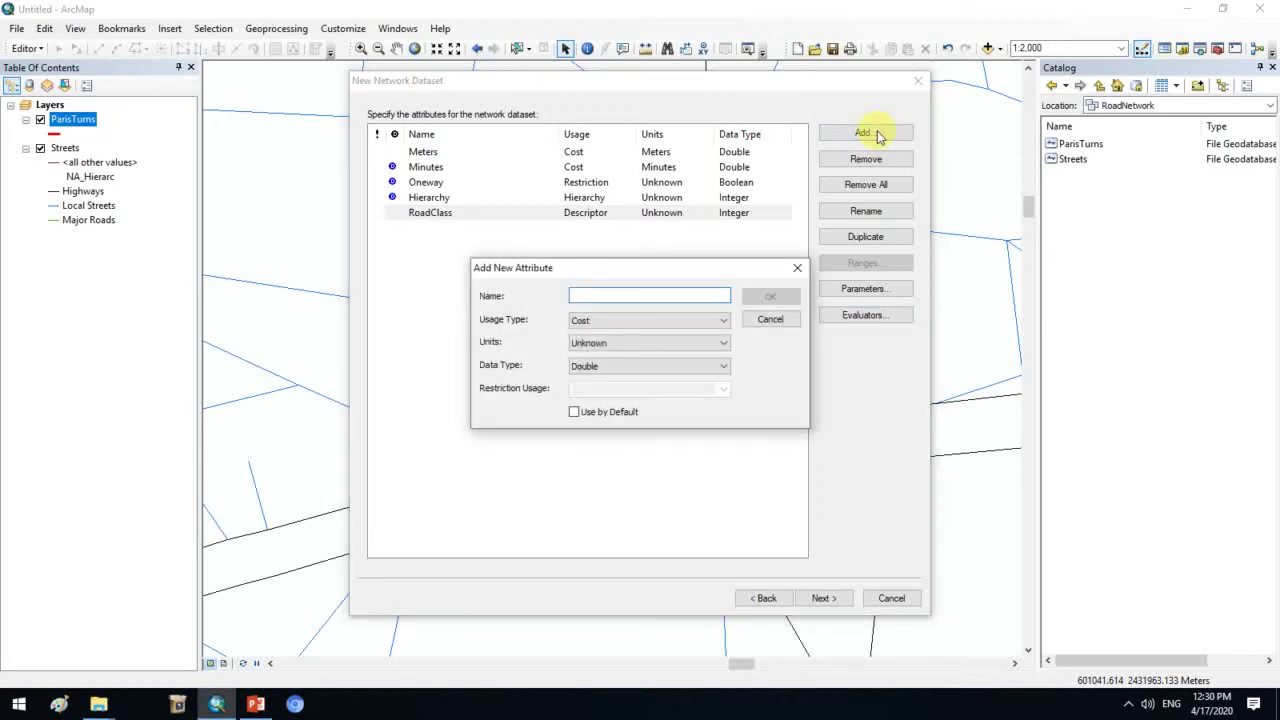
text(T)
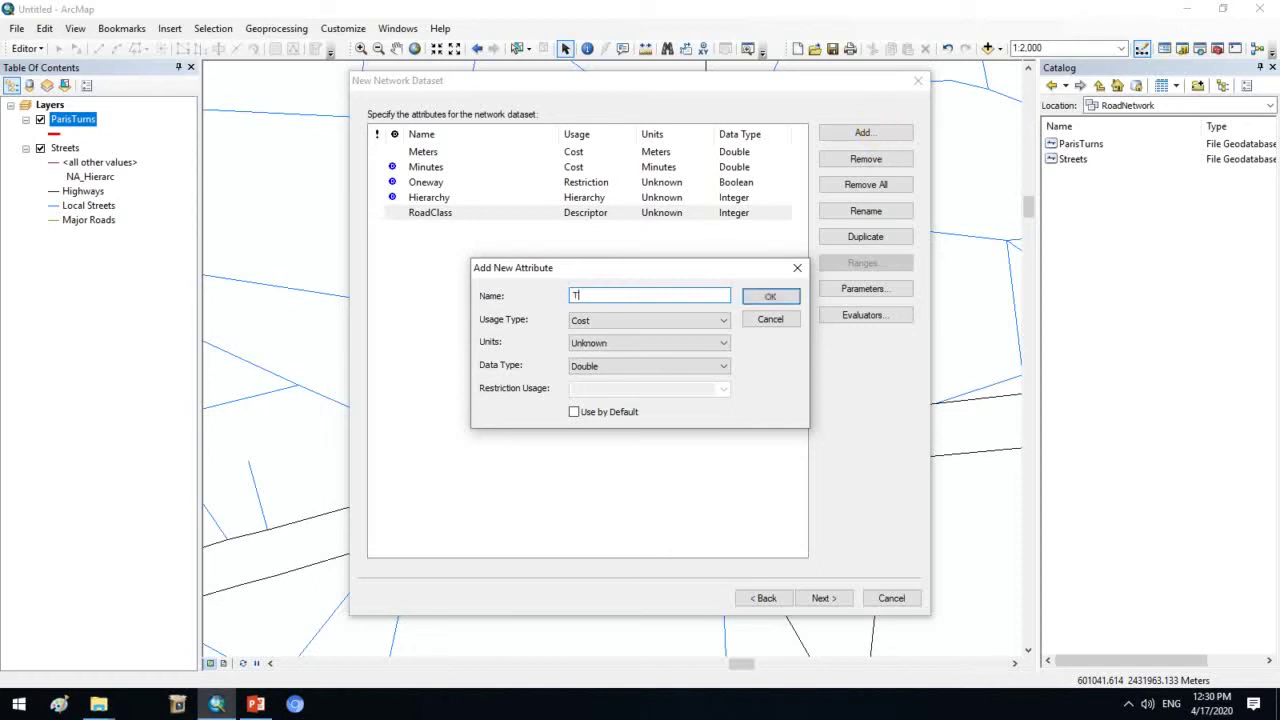
text(urnRestriction)
click(675, 321)
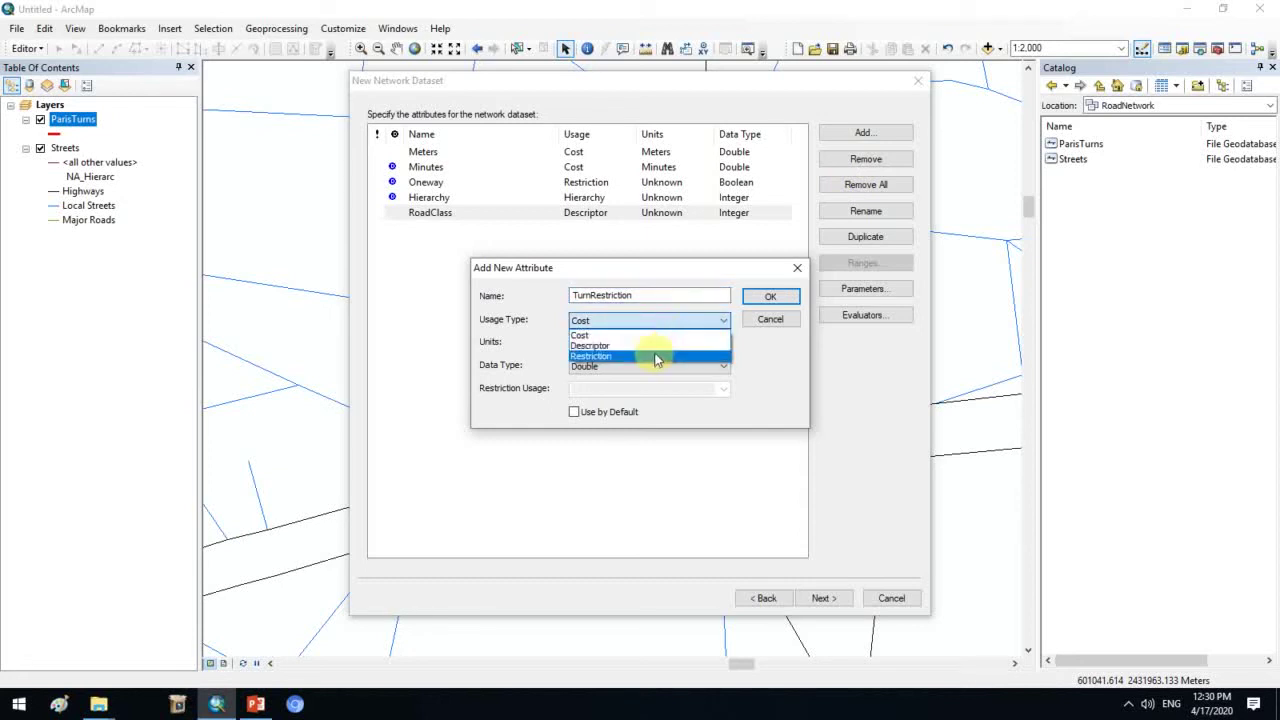
click(657, 356)
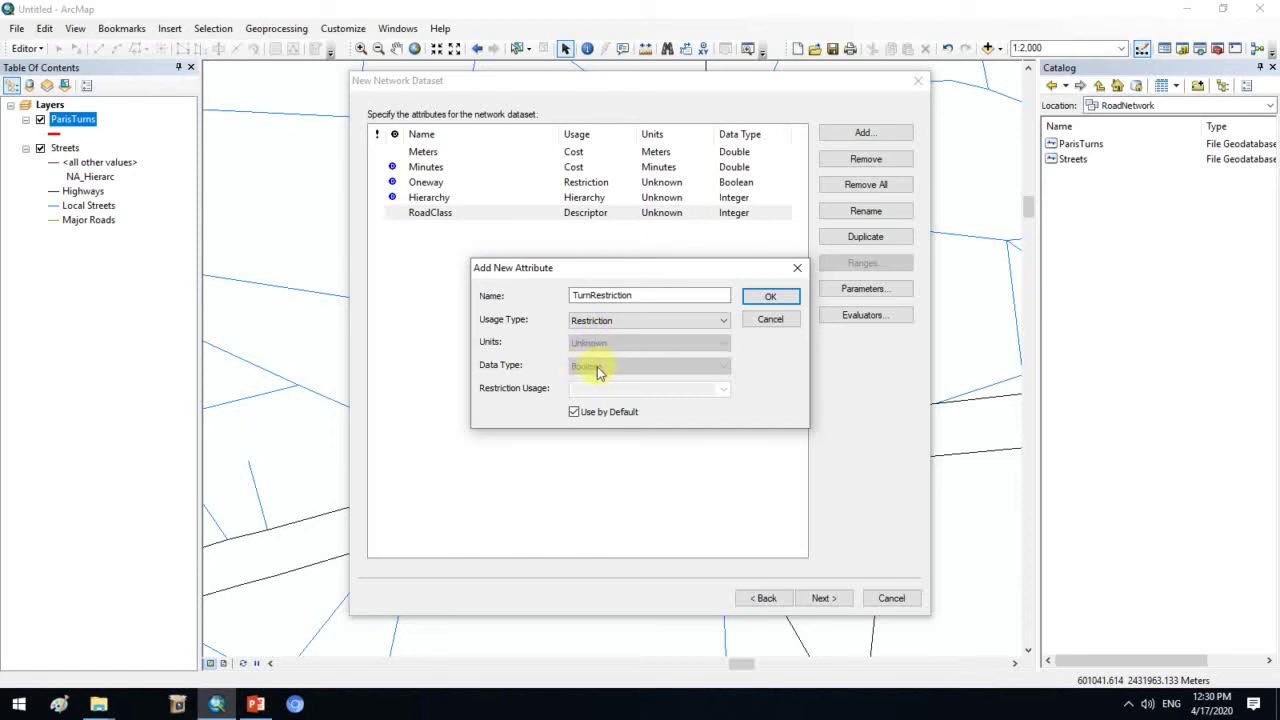
click(764, 297)
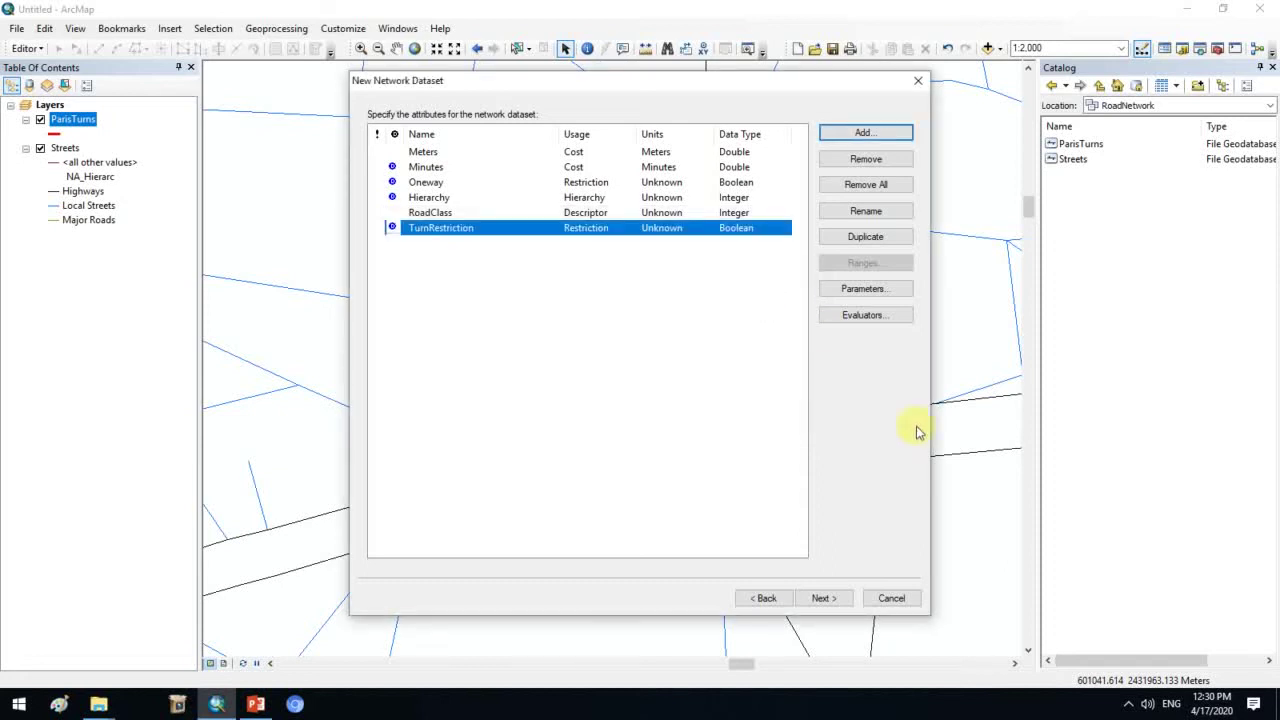
Set FULL_NAME as the primary street name field for Streets in the driving directions settings and accept them.
click(823, 598)
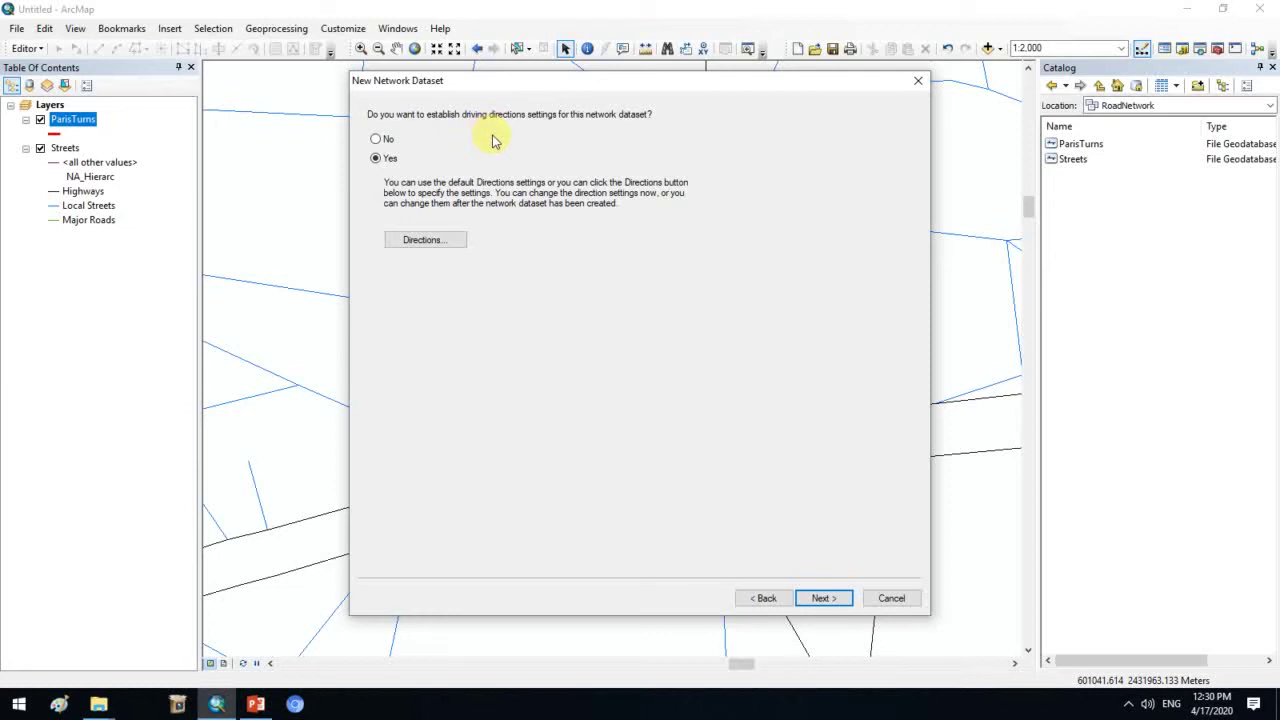
click(405, 248)
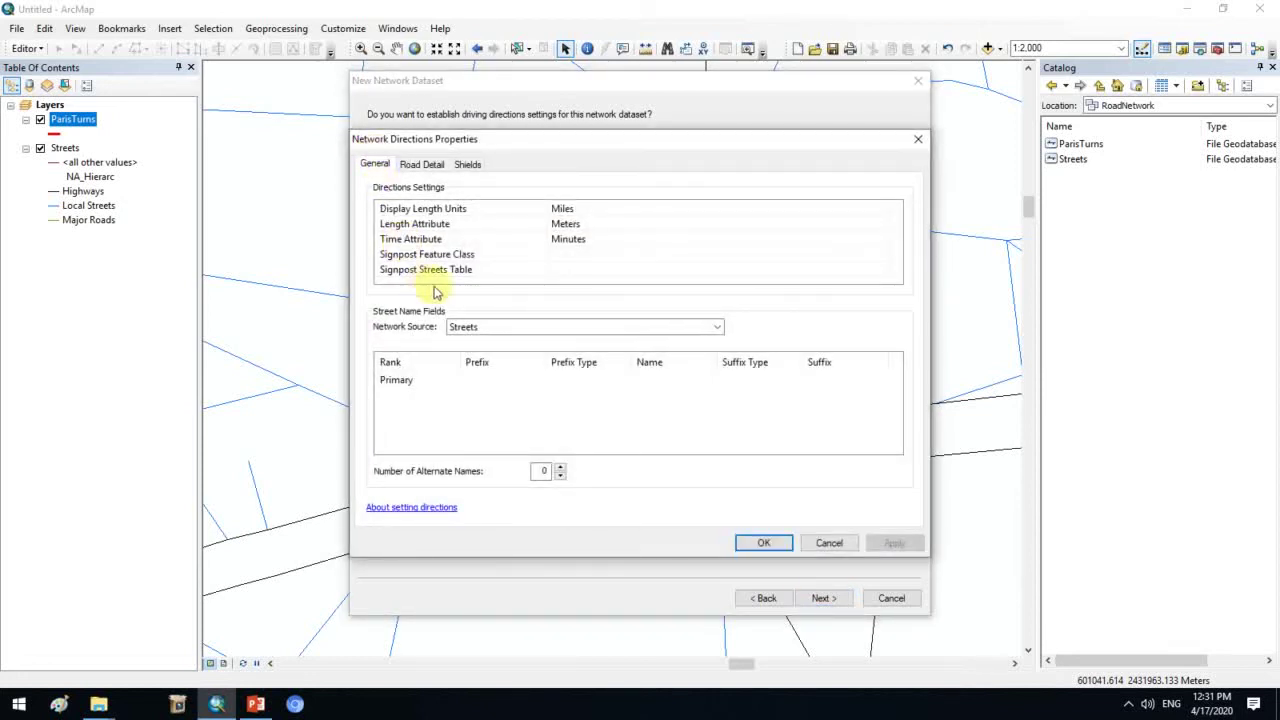
click(667, 381)
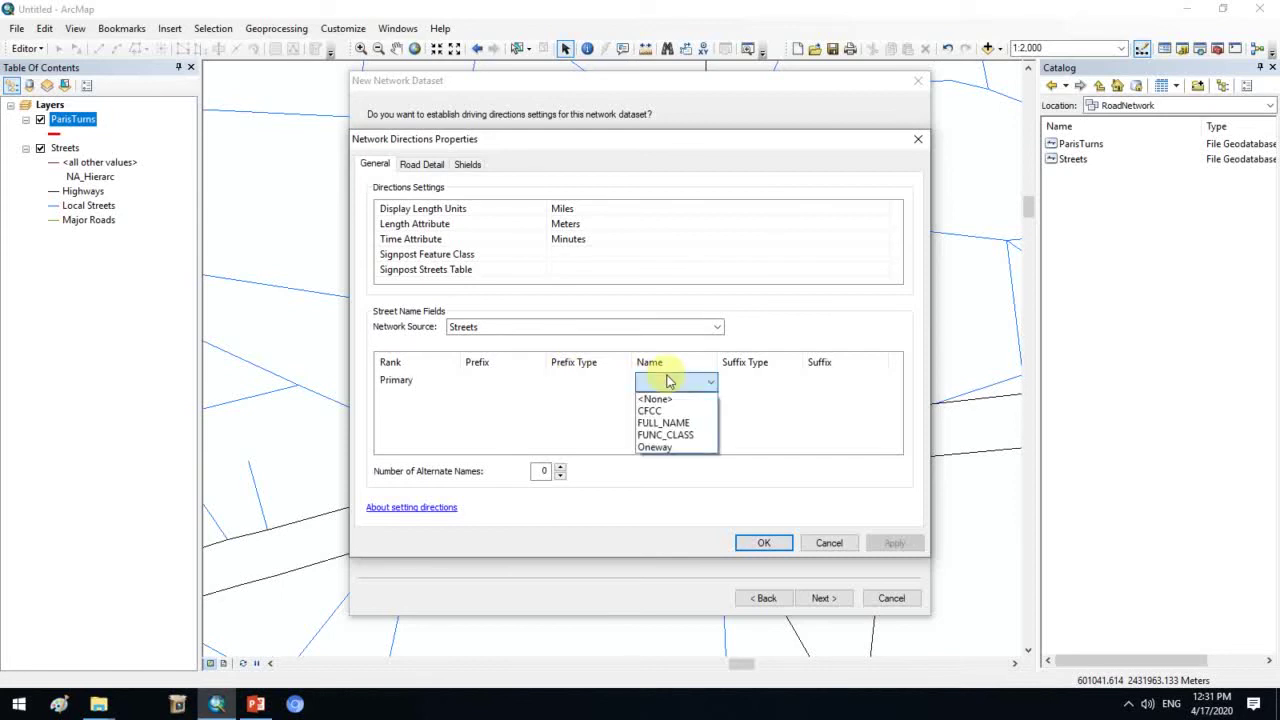
click(666, 424)
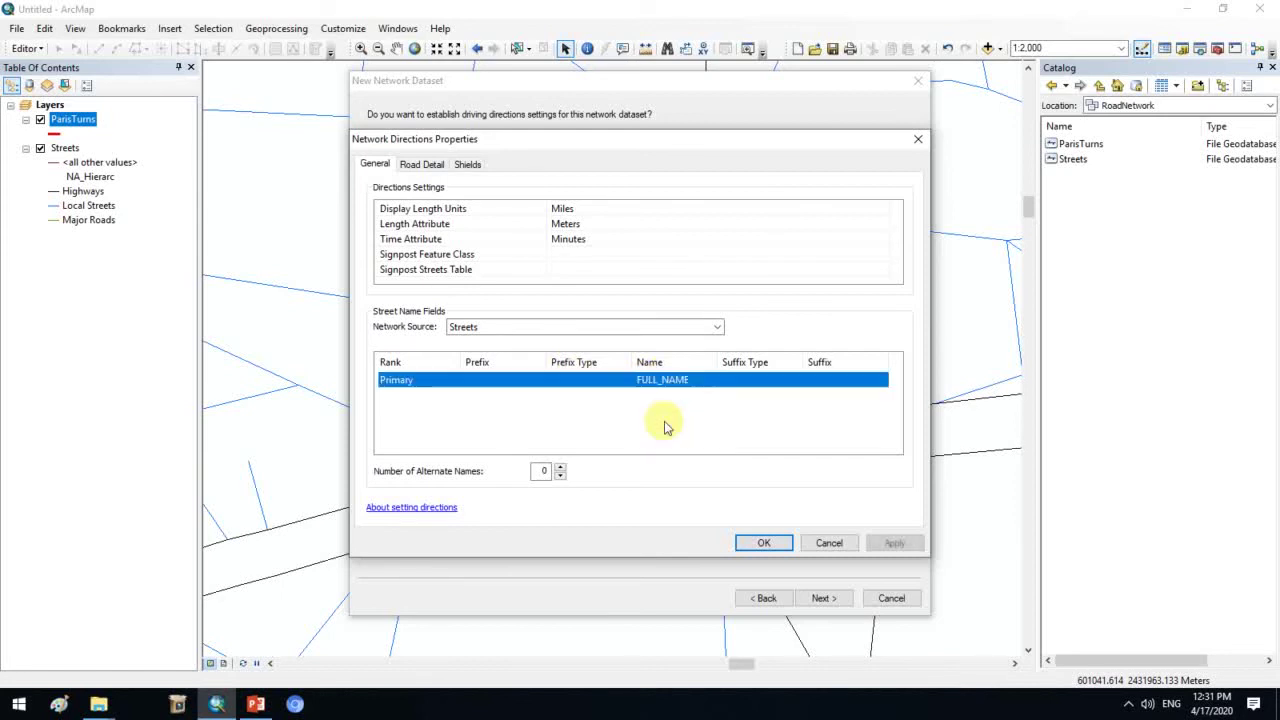
click(768, 544)
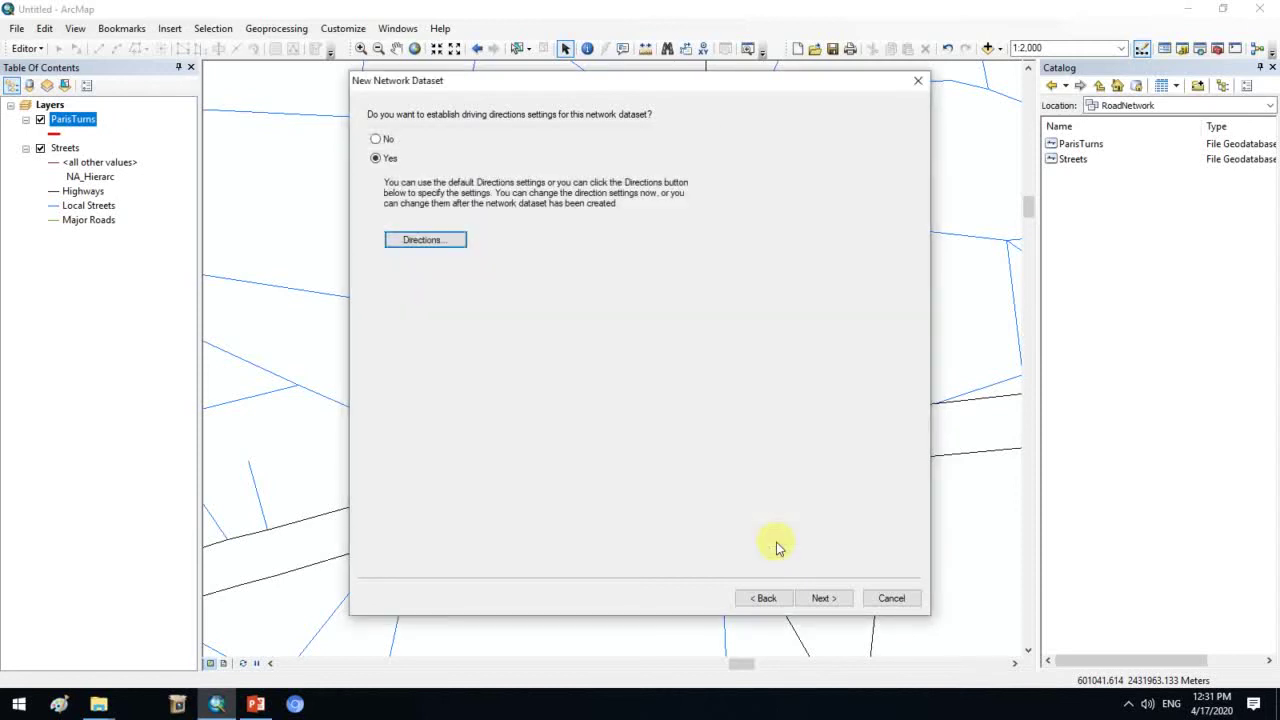
Review the summary, create and build the network dataset, and add RoadNetwork_ND with all its participating feature classes to the map.
click(845, 598)
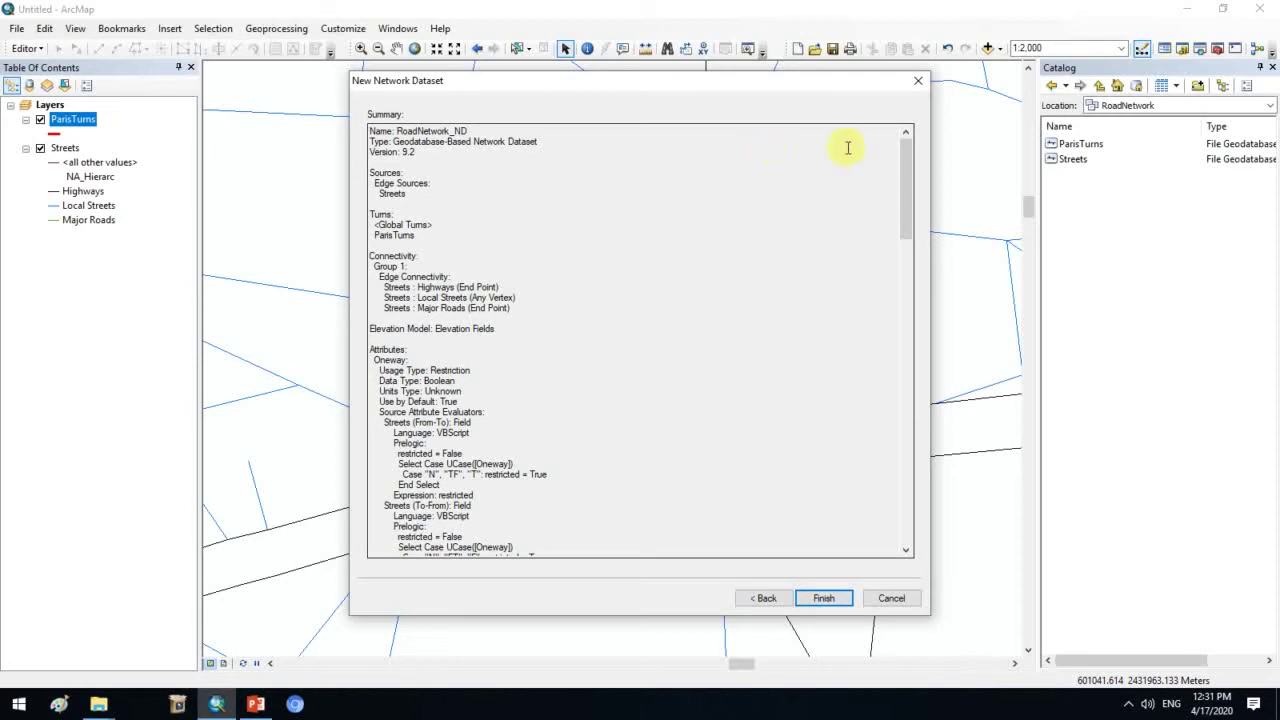
mouse_move(906, 158)
mouse_down()
mouse_move(904, 420)
mouse_move(907, 145)
mouse_up()
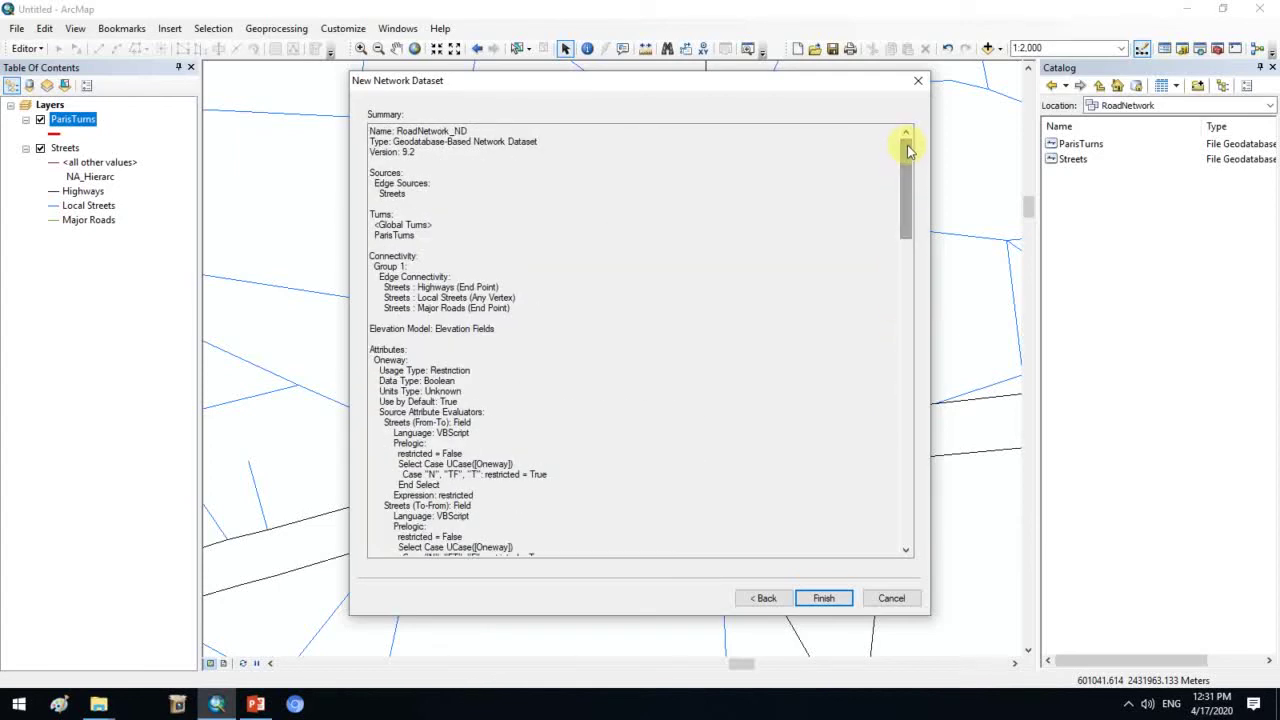
click(825, 598)
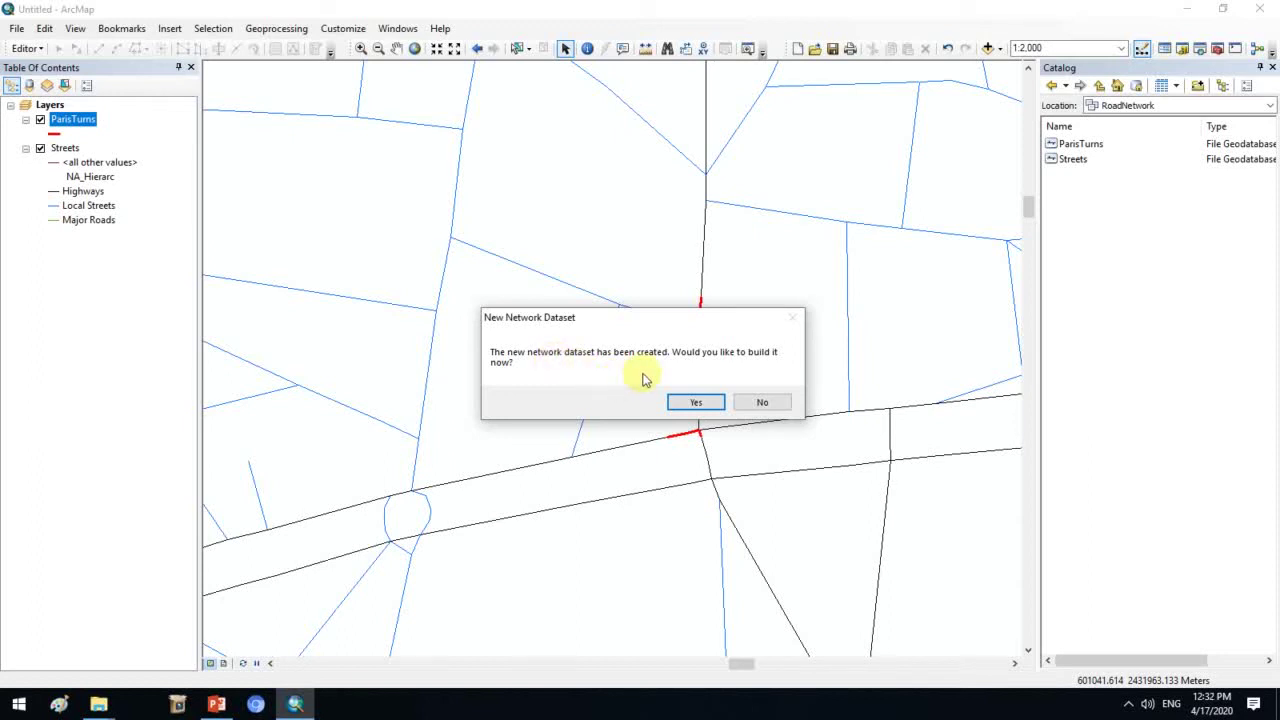
click(695, 401)
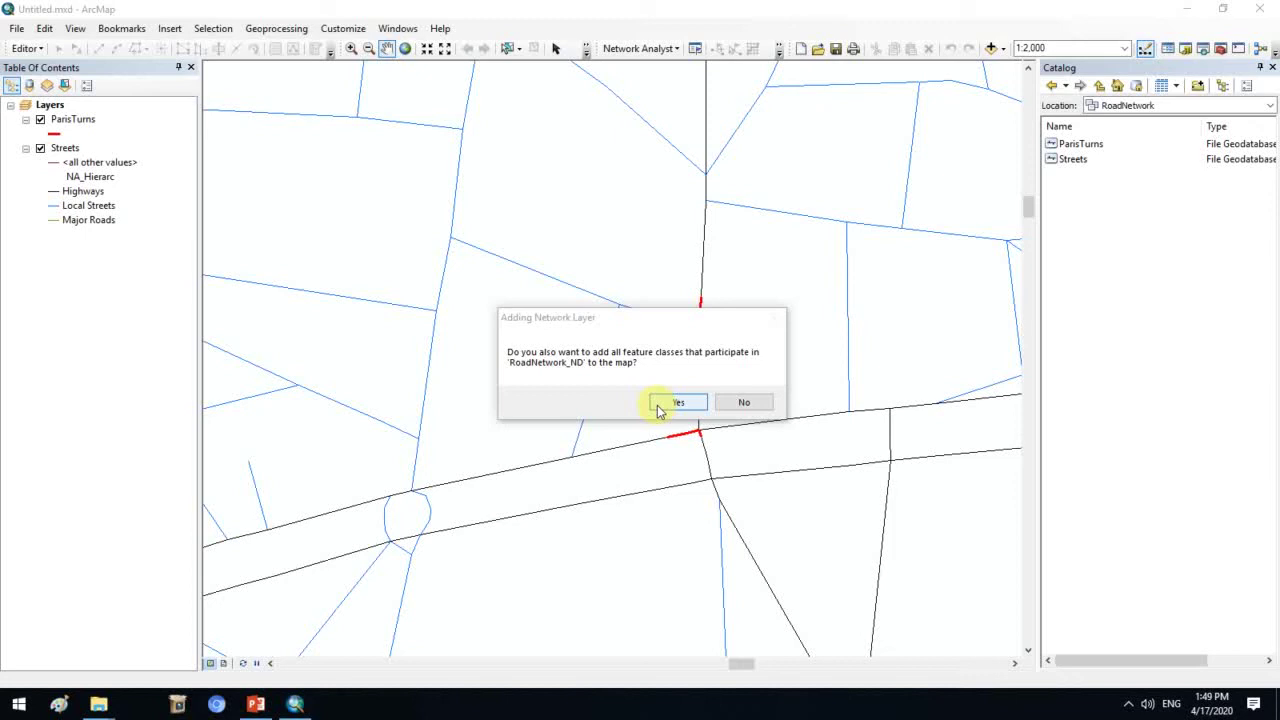
click(677, 402)
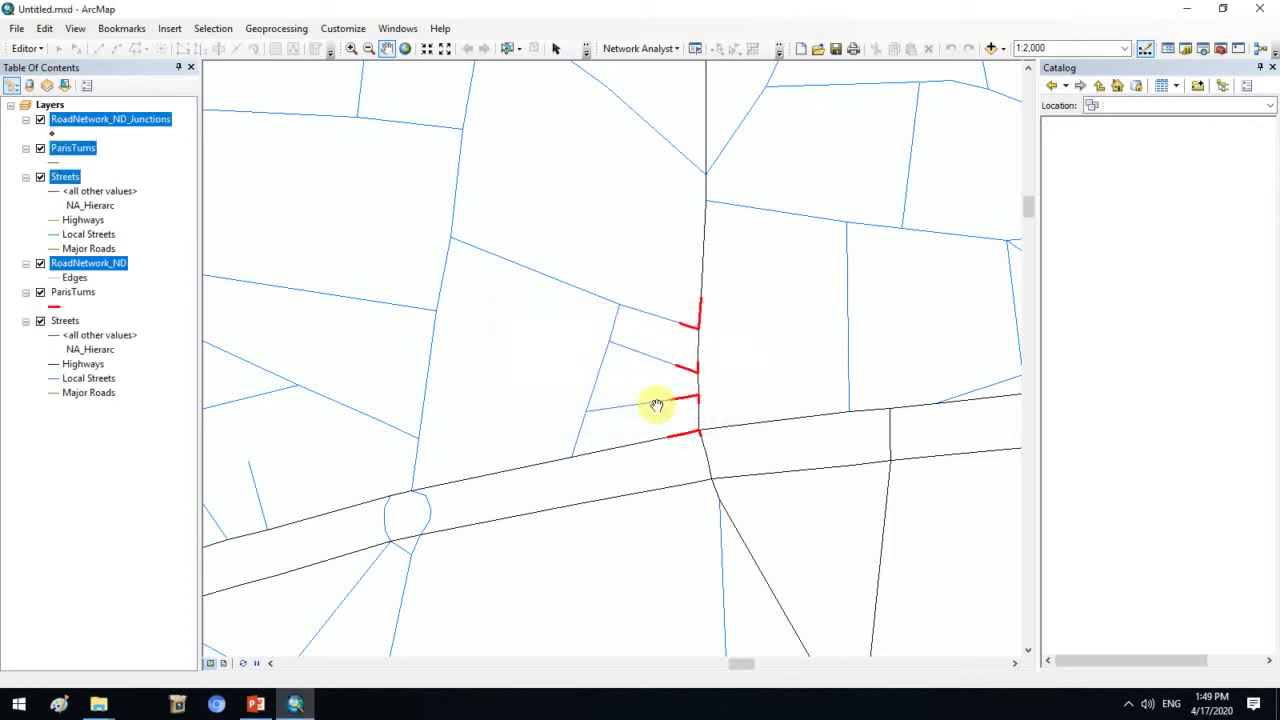